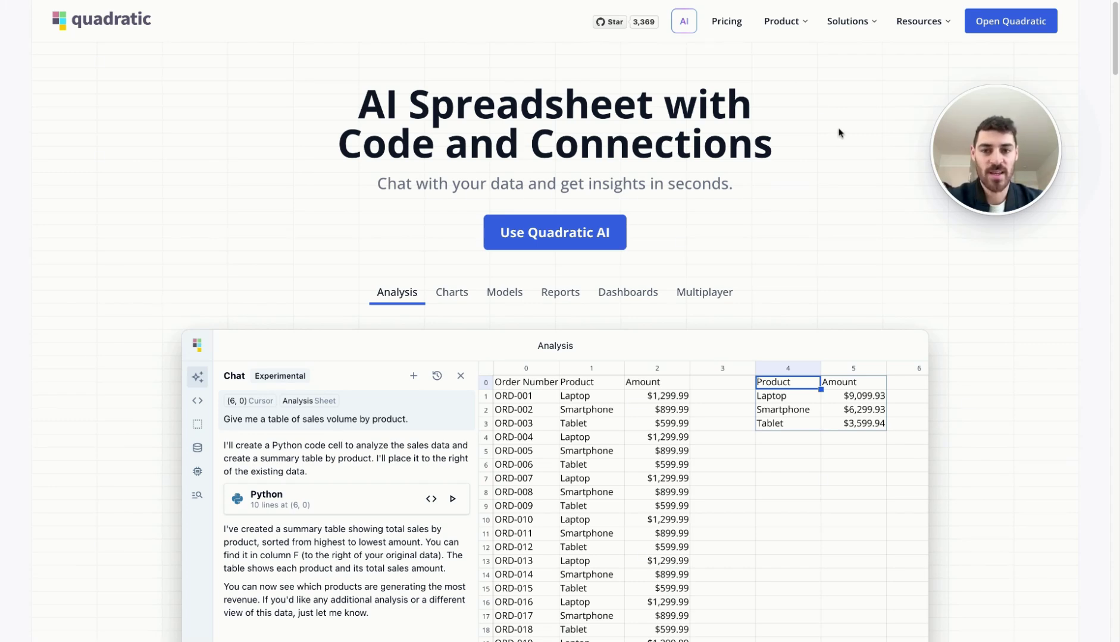
Launch Quadratic, check the team Connections, and scroll through the Examples templates
click(1023, 23)
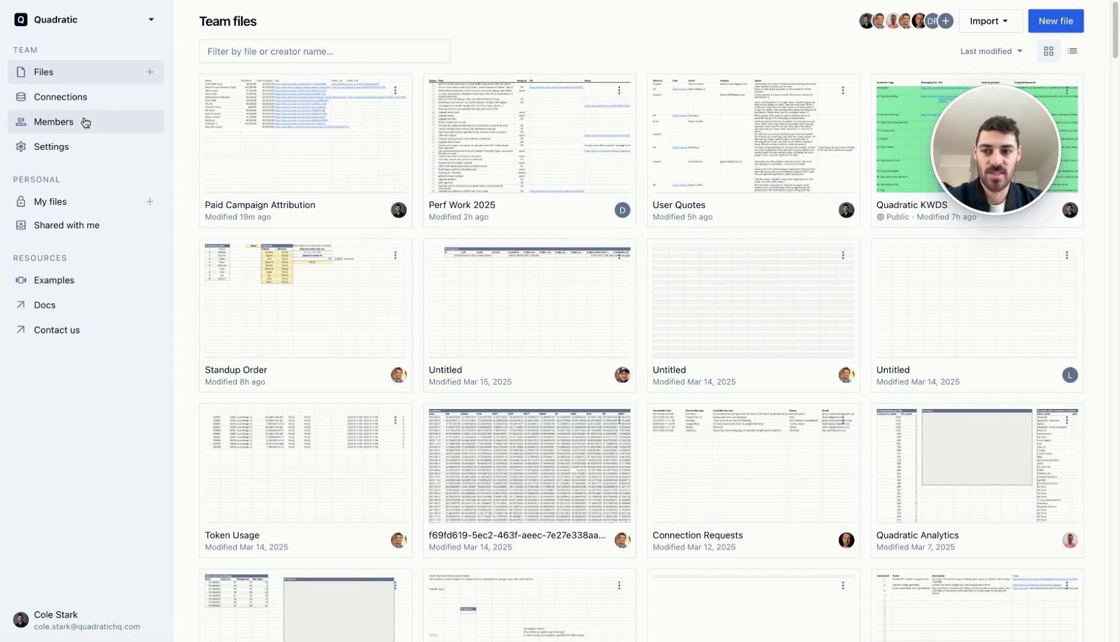
click(101, 99)
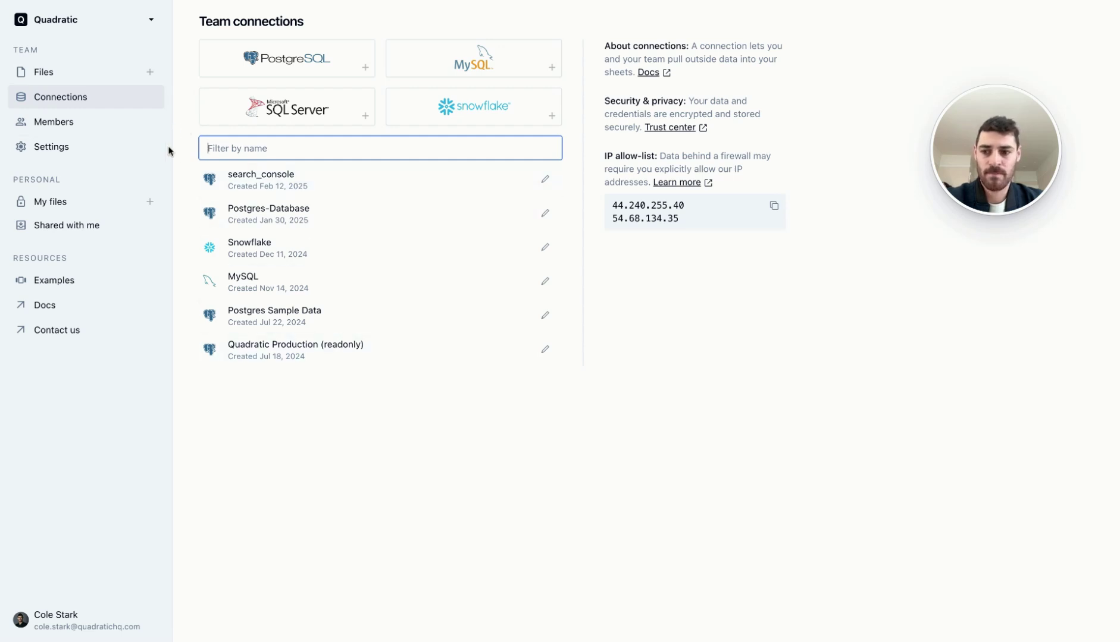
click(144, 284)
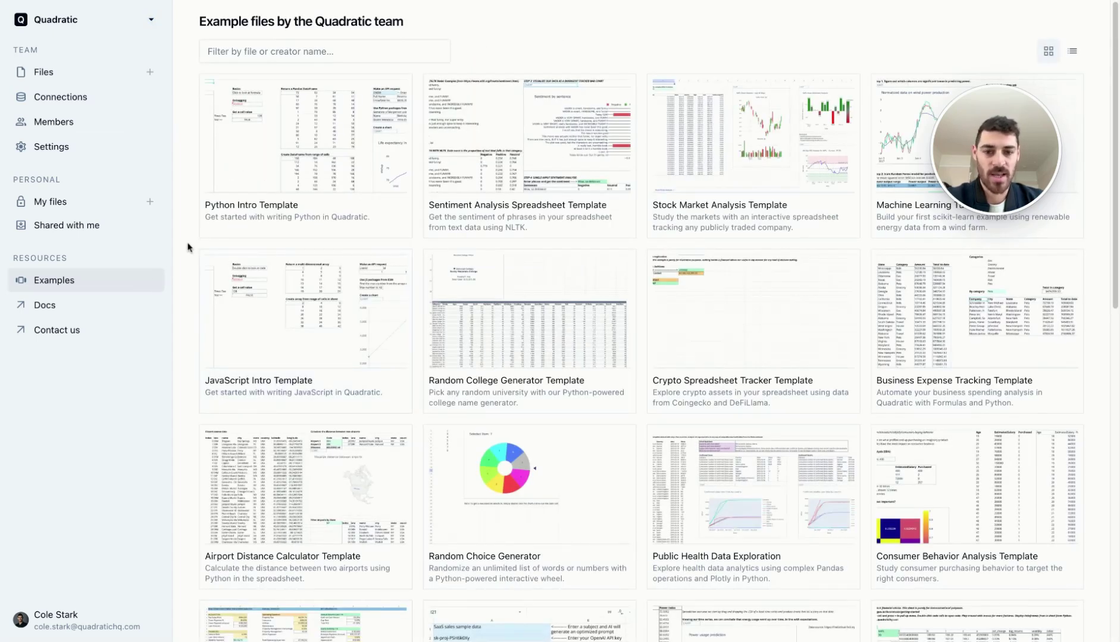
scroll(188, 247, down, 6)
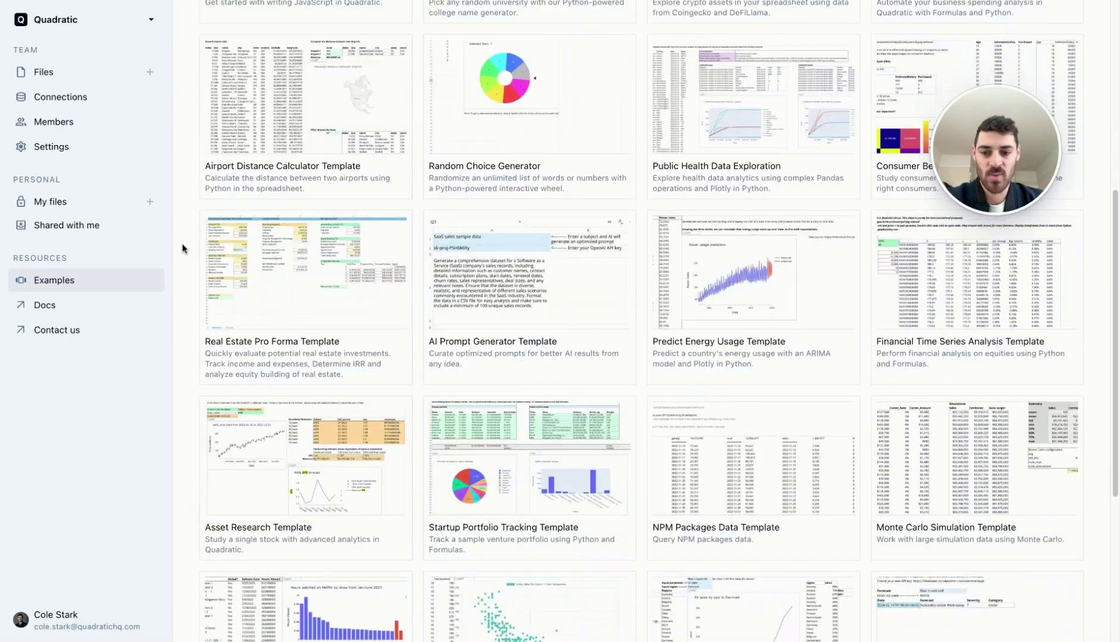
scroll(183, 249, down, 6)
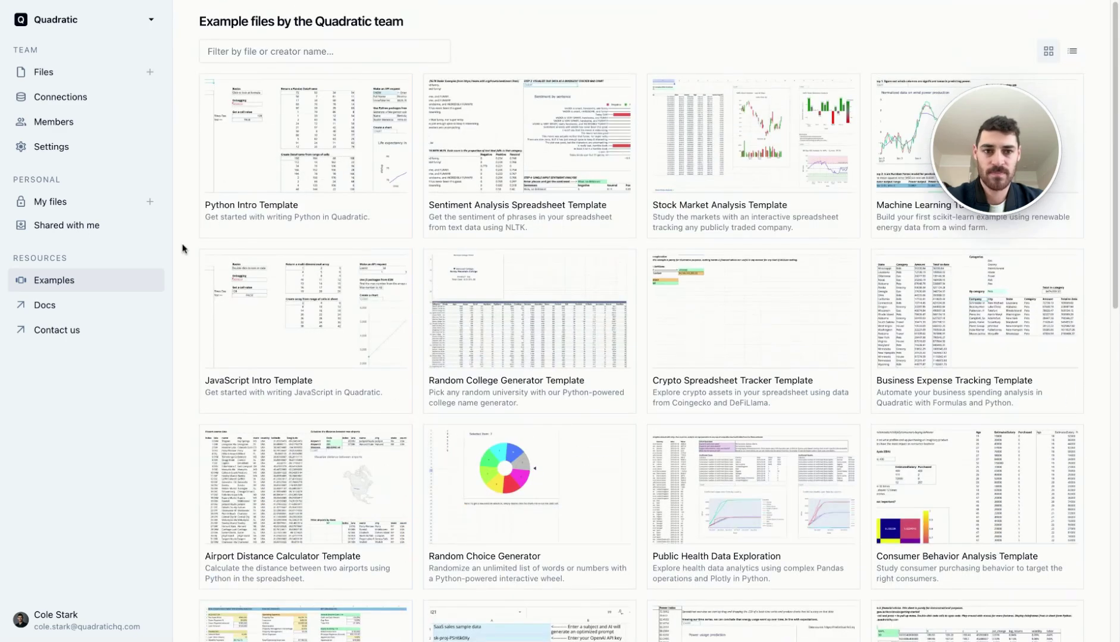
Create a new blank file and look over the Insert > Data options and team connections
click(73, 83)
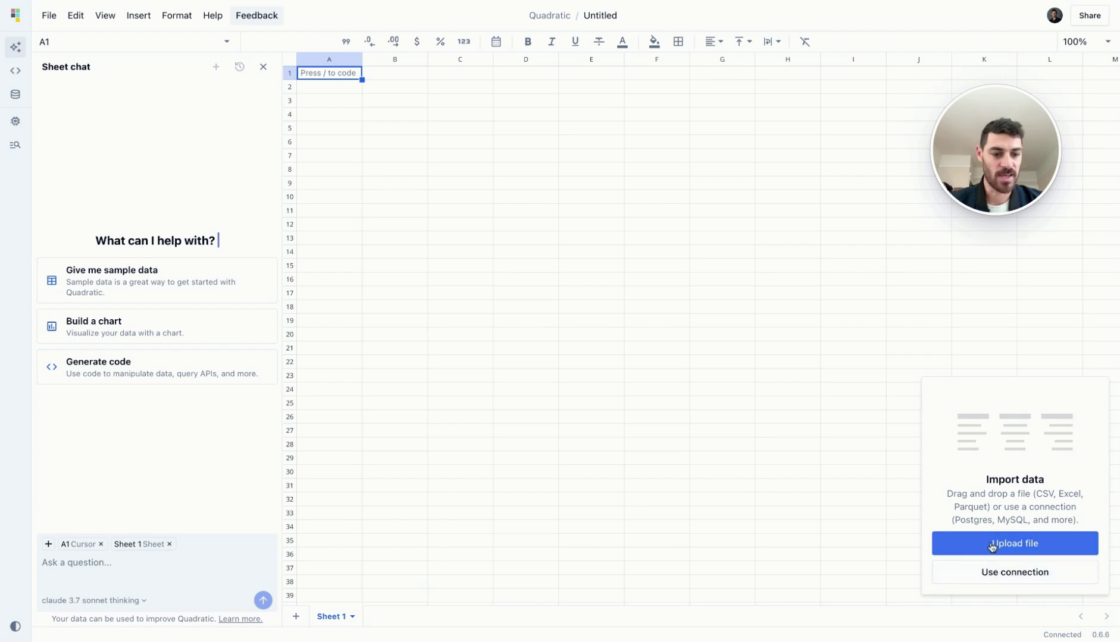
click(141, 15)
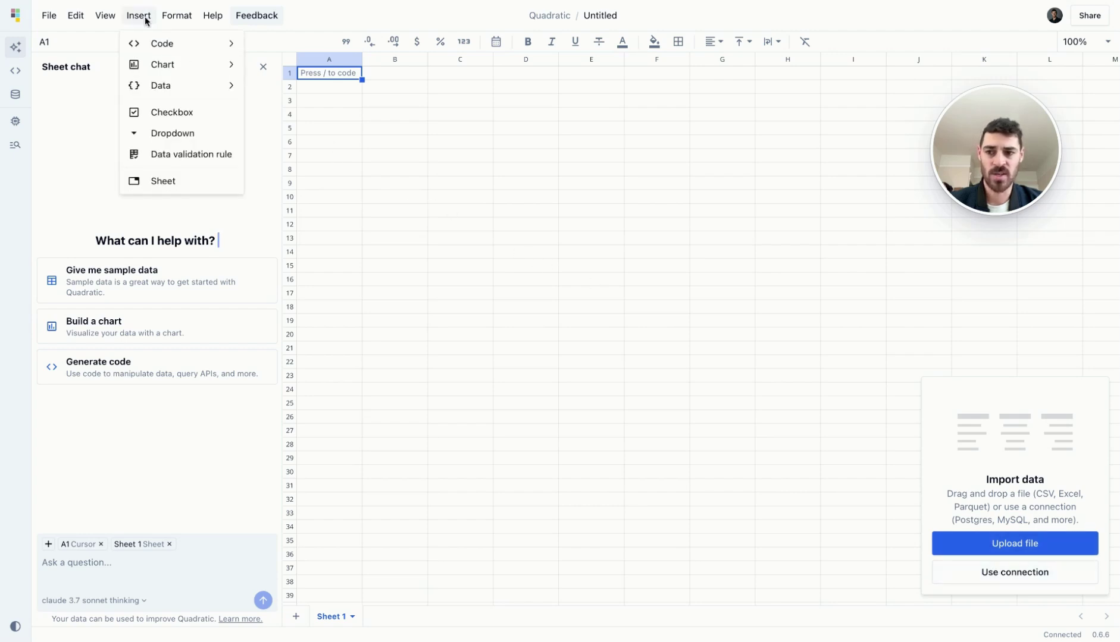
mouse_move(182, 86)
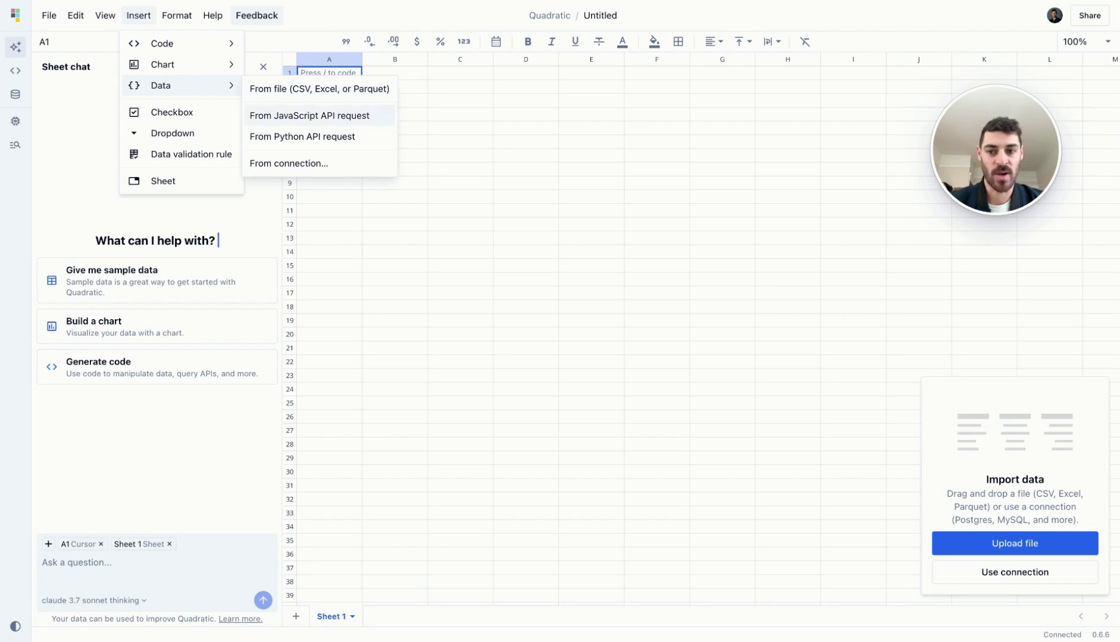
click(366, 184)
click(19, 101)
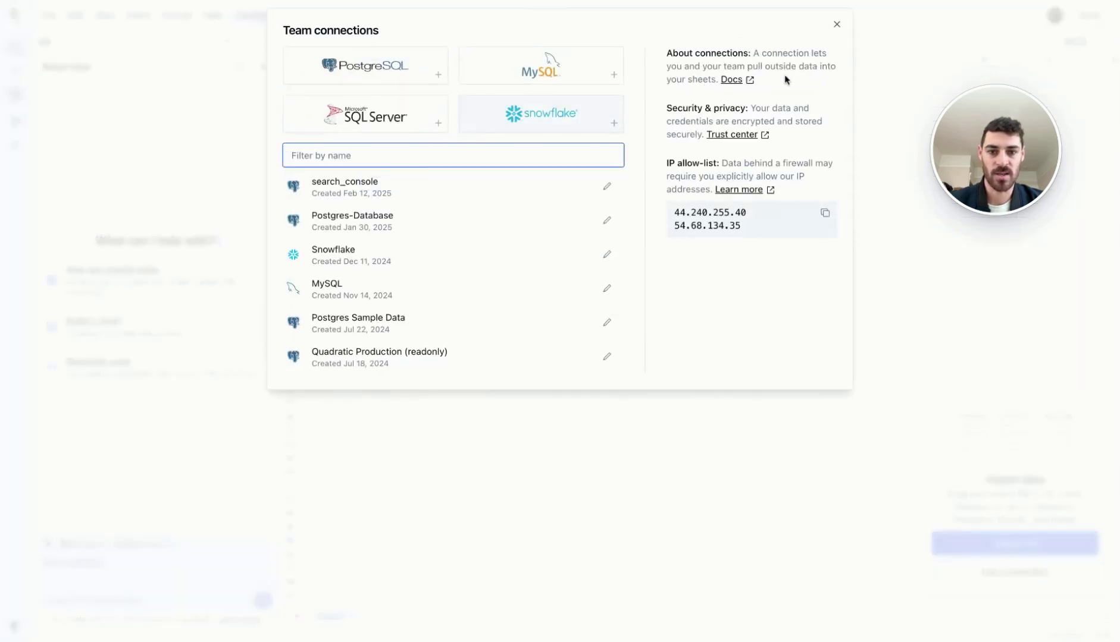
click(836, 25)
From A1, try the cell-type picker with a Python cell, then close it unused
key(ctrl+Home)
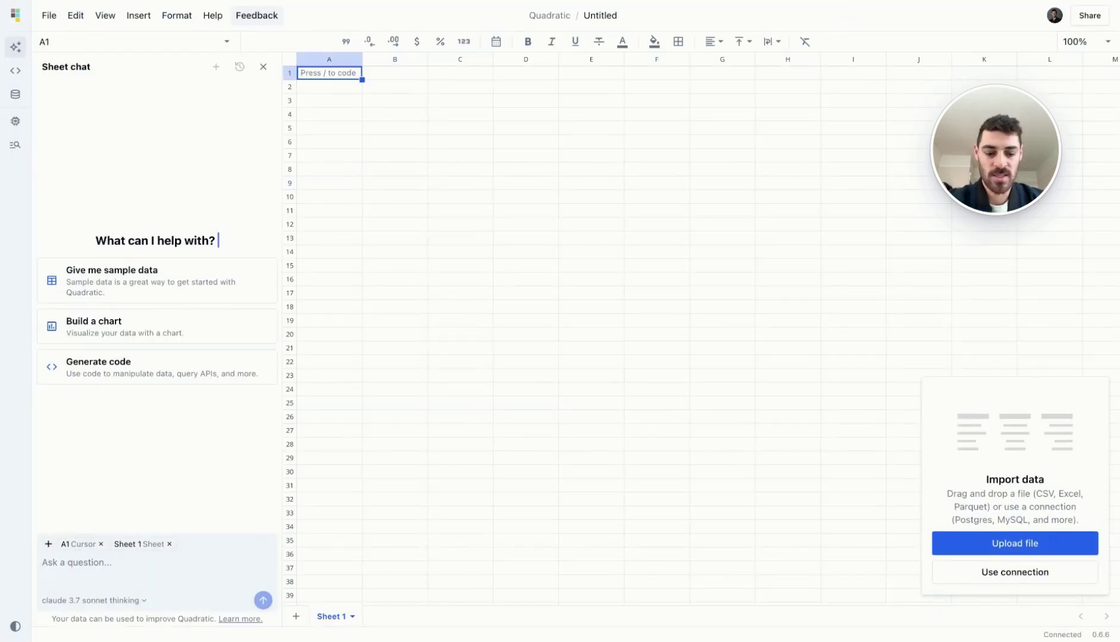
key(slash)
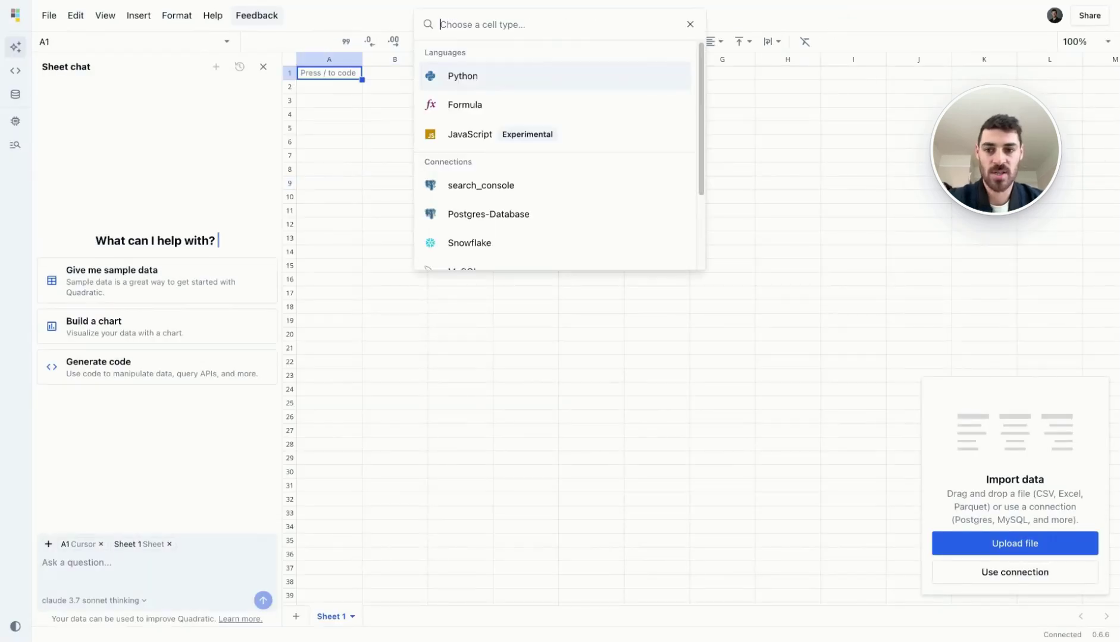
click(646, 77)
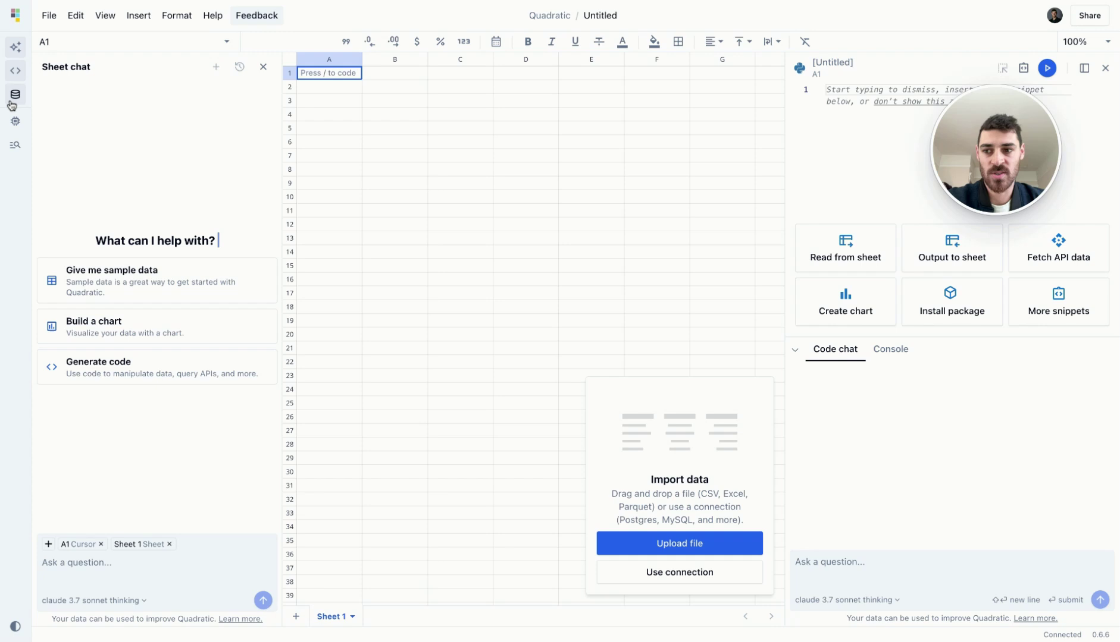
click(15, 72)
click(690, 24)
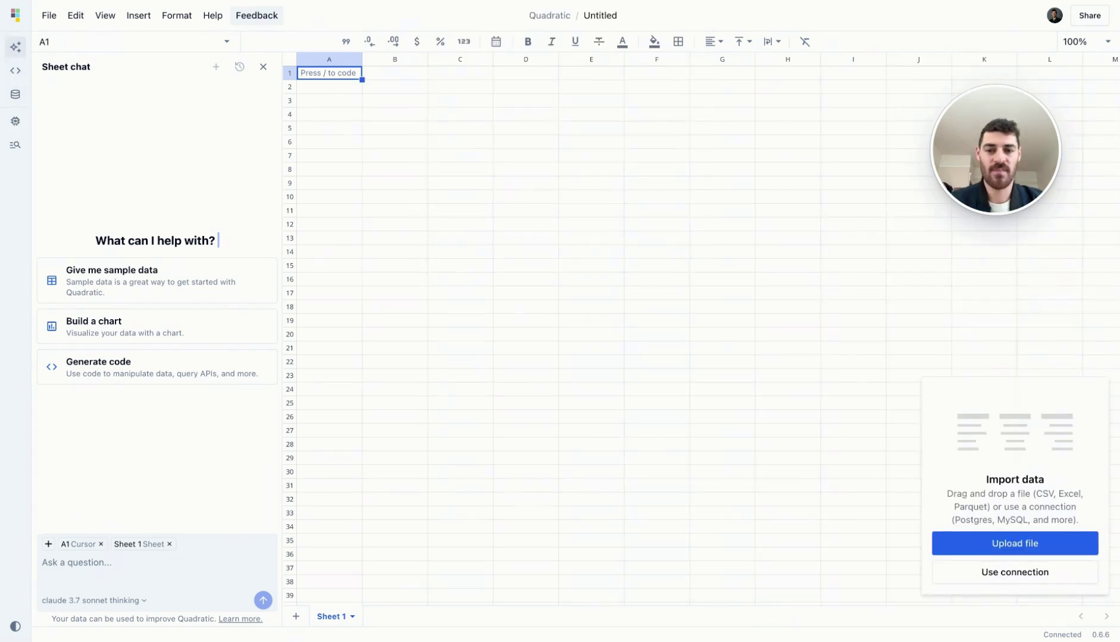
Scroll around the blank grid and reset the zoom to 100%
scroll(694, 328, down, 5)
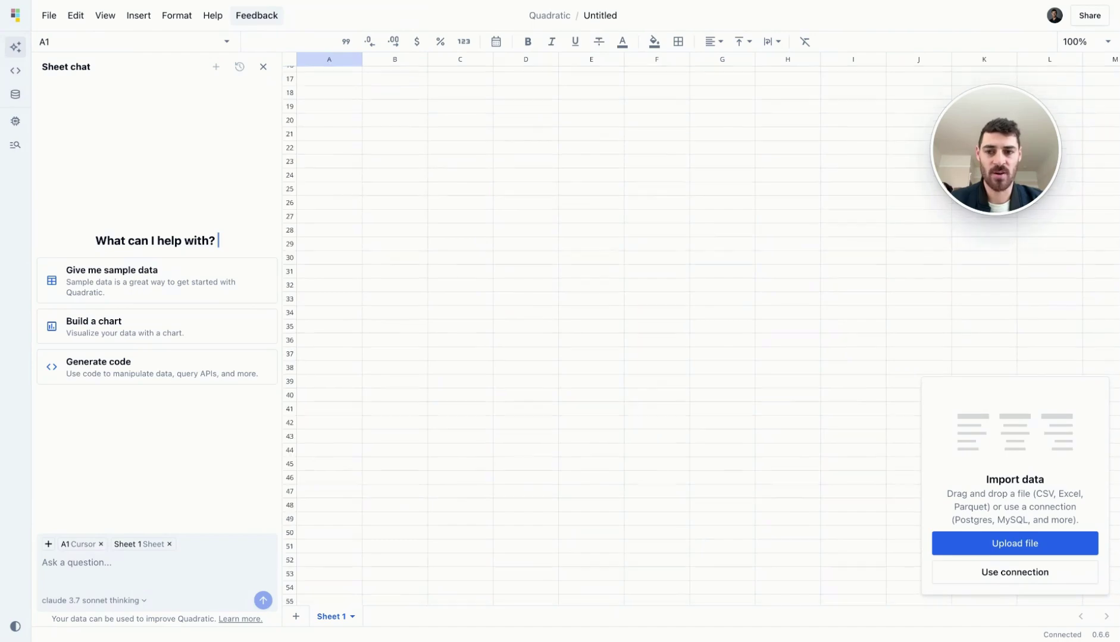
scroll(694, 328, up, 5)
scroll(693, 328, right, 2)
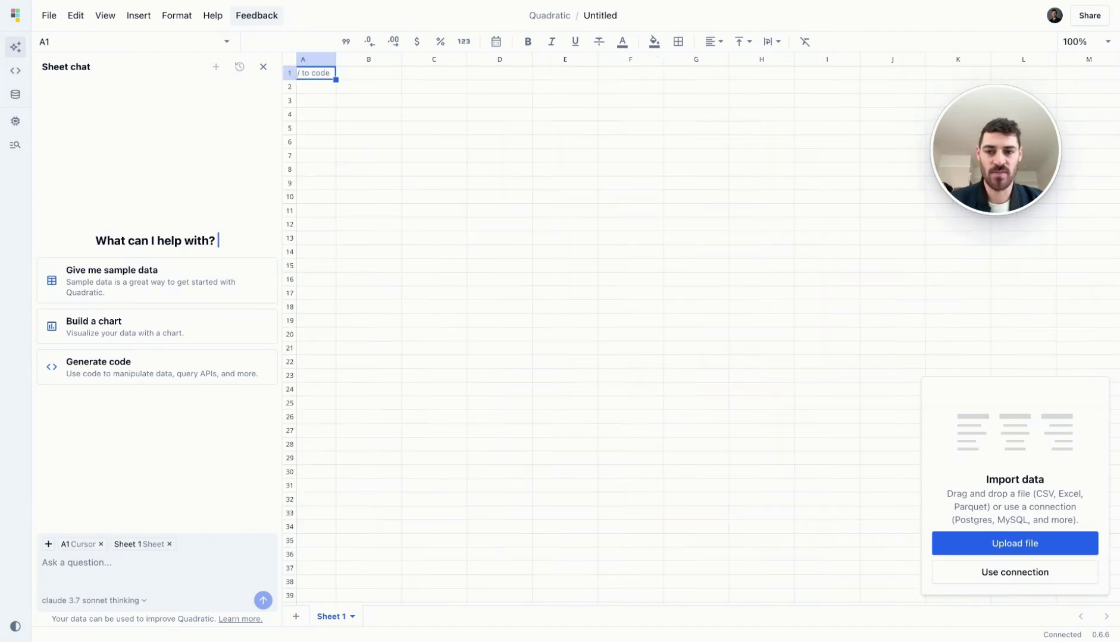
scroll(693, 329, left, 2)
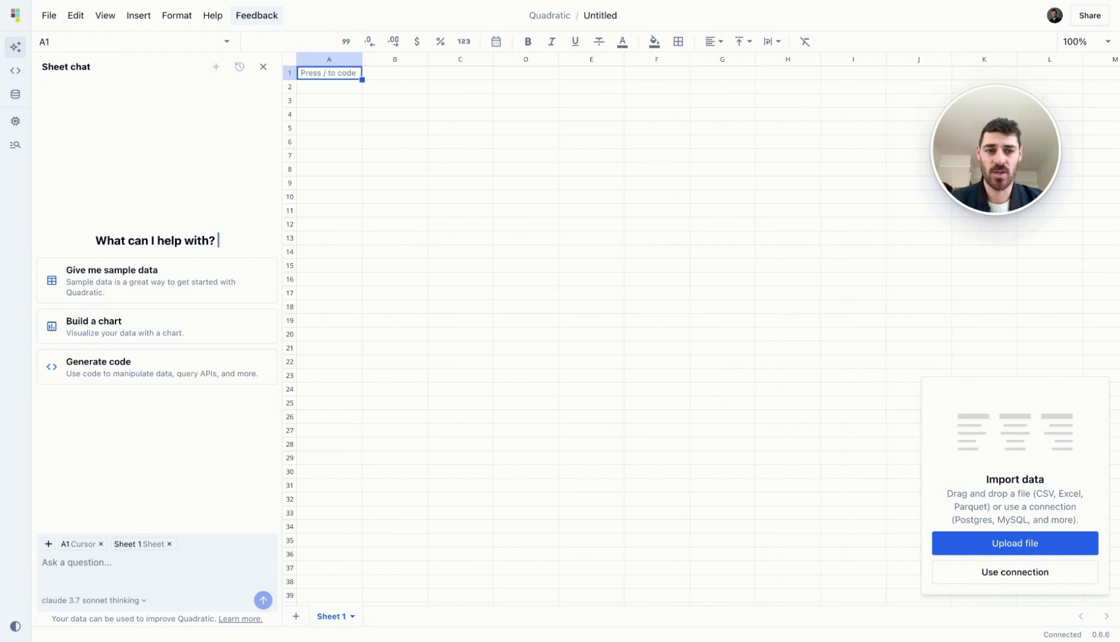
scroll(387, 92, up, 1)
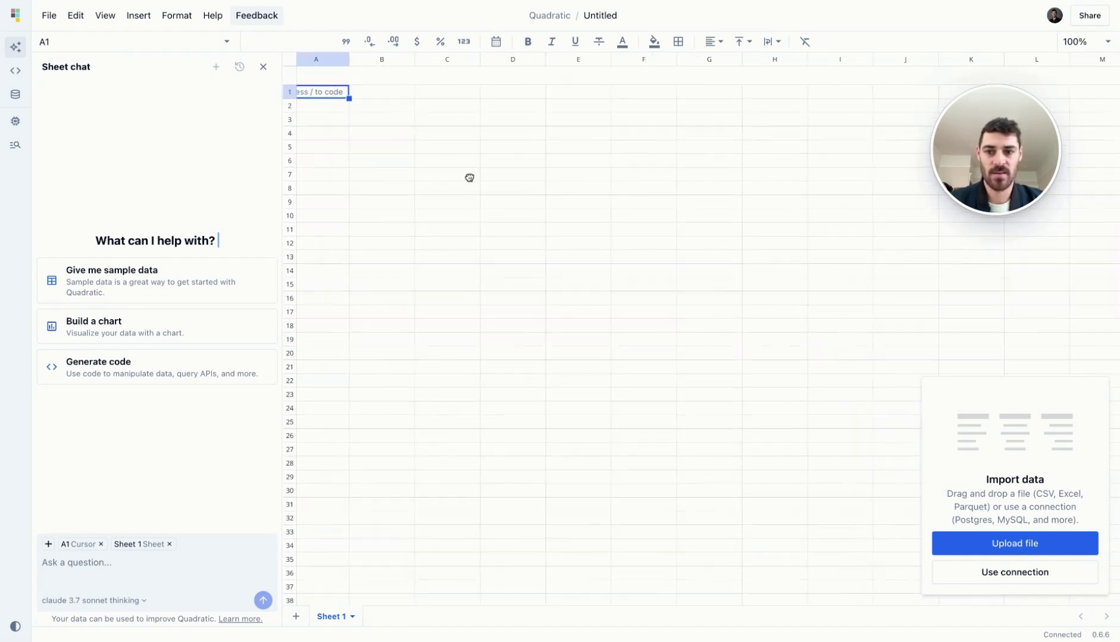
scroll(439, 118, up, 5)
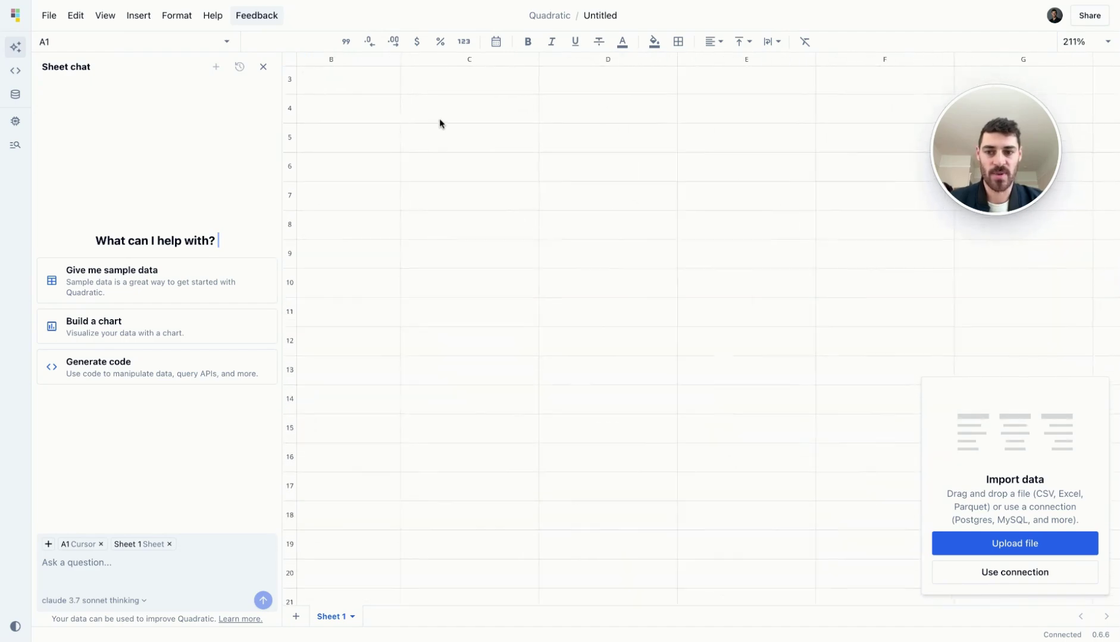
scroll(450, 99, down, 6)
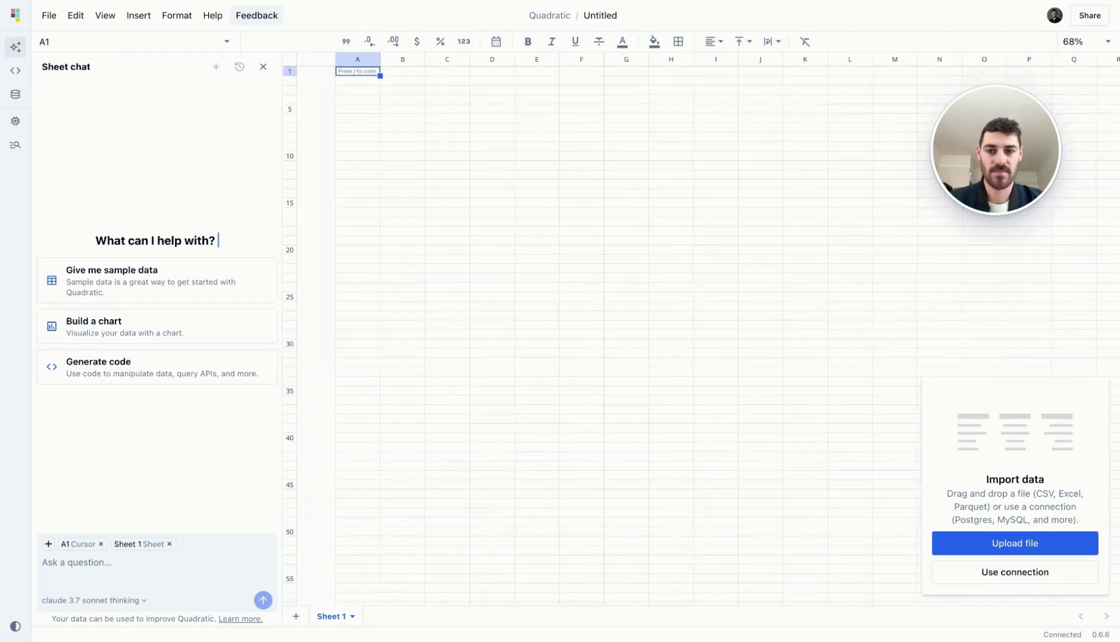
click(1094, 43)
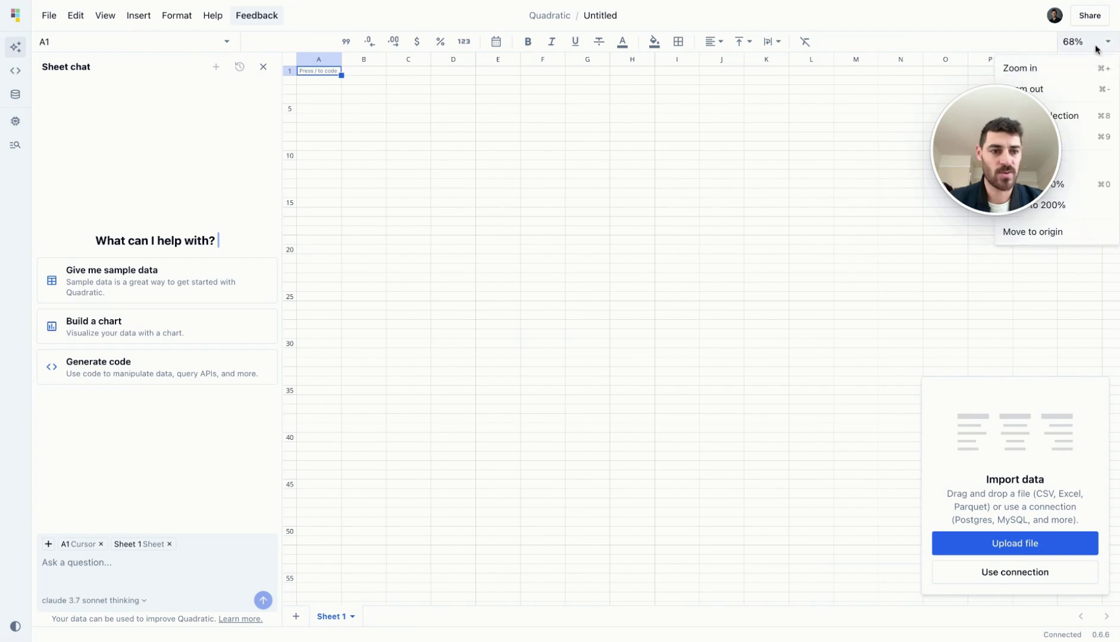
click(1082, 184)
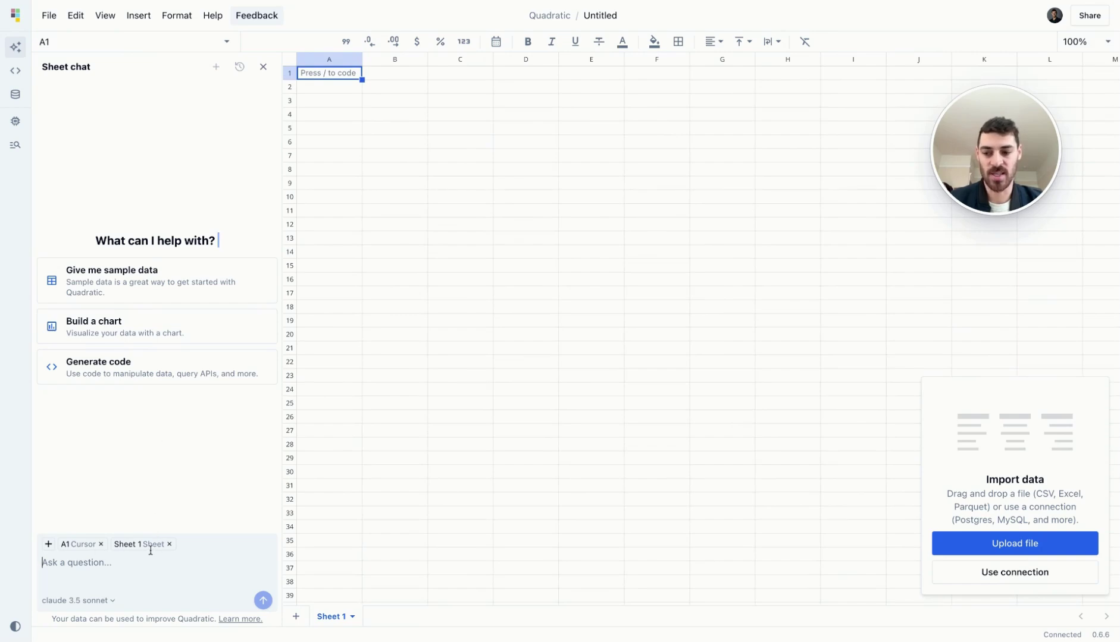
Keep claude 3.5 sonnet as the chat model, then open and dismiss a Python cell in A1
click(114, 601)
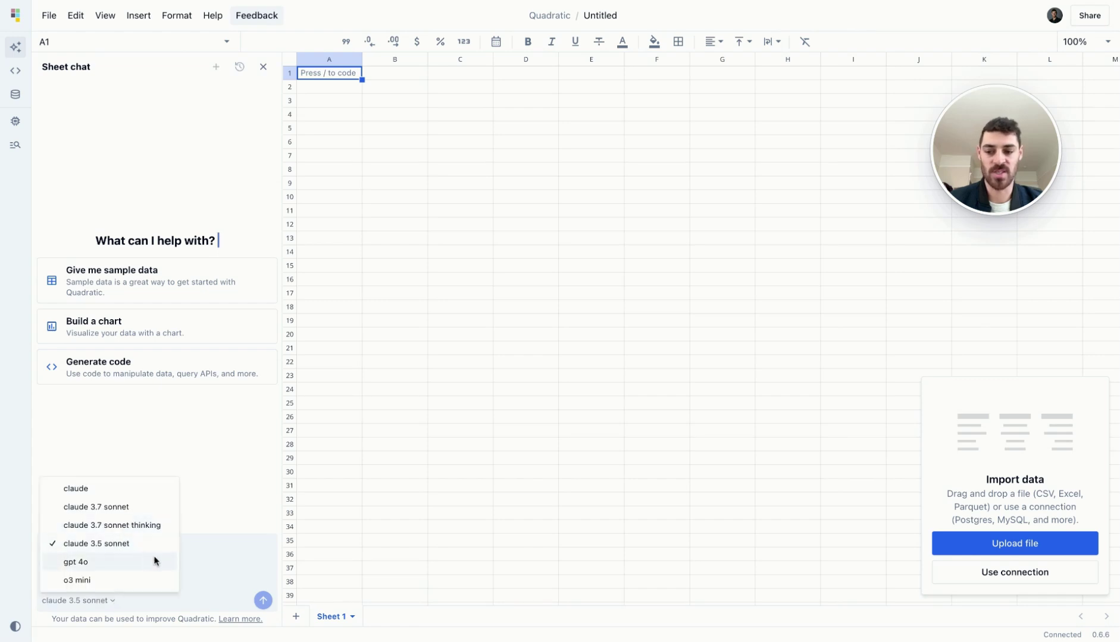
click(220, 569)
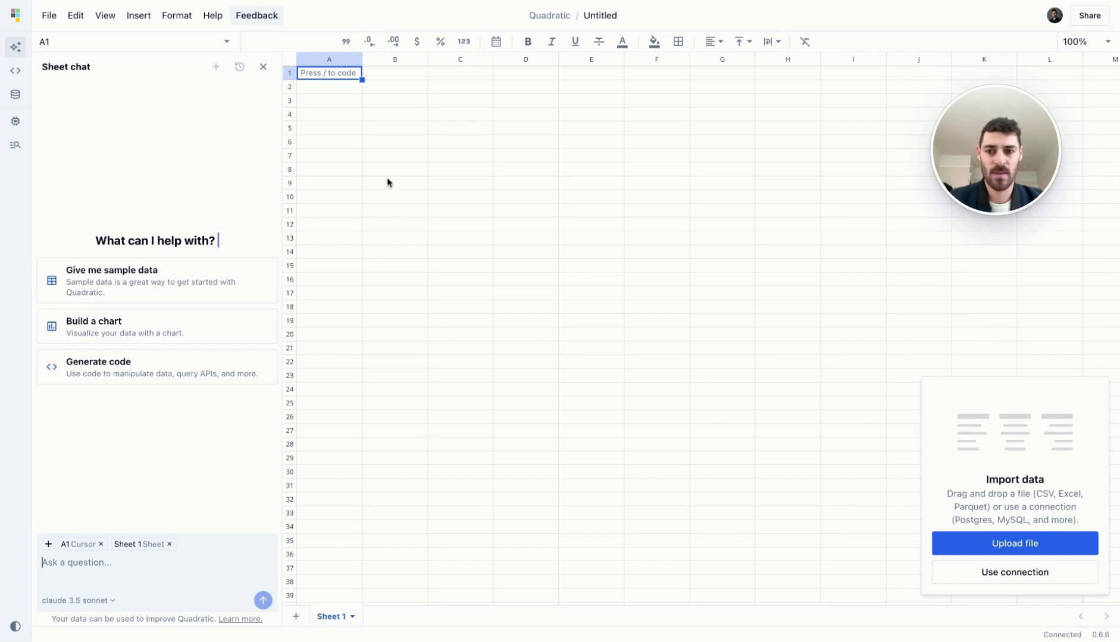
key(slash)
click(471, 73)
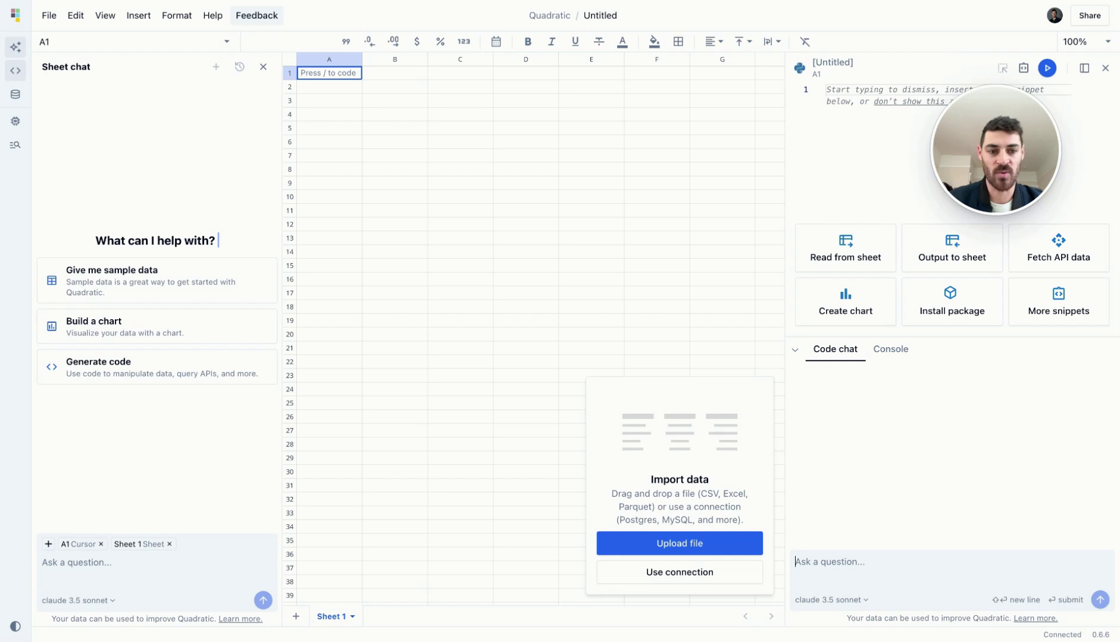
key(Escape)
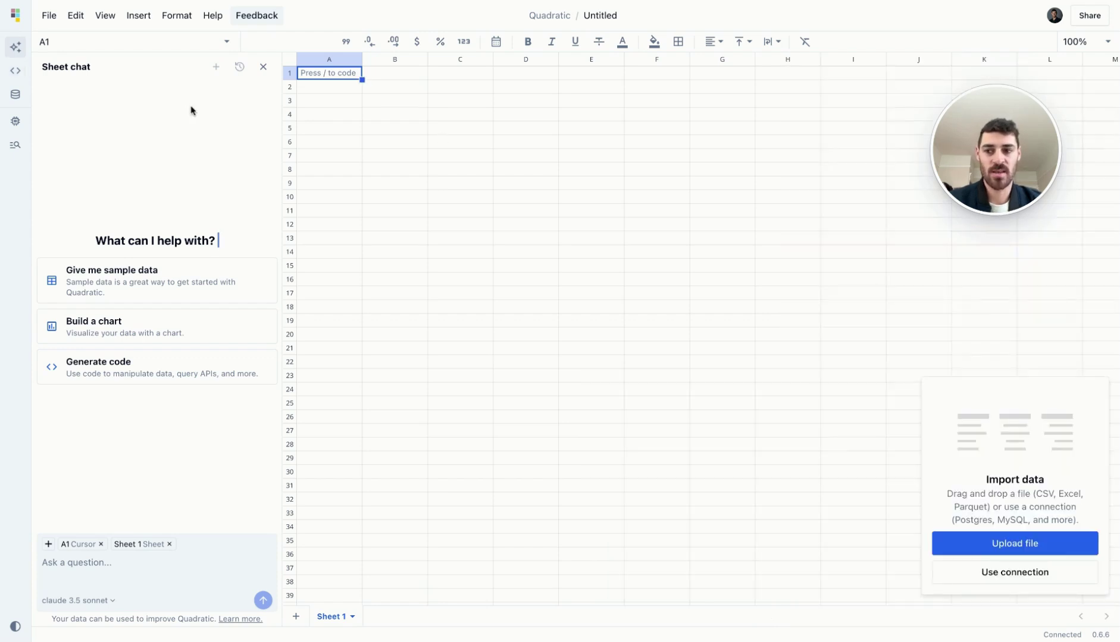
Create a new file from the Postgres-Database user_data_generated table
click(17, 95)
click(408, 220)
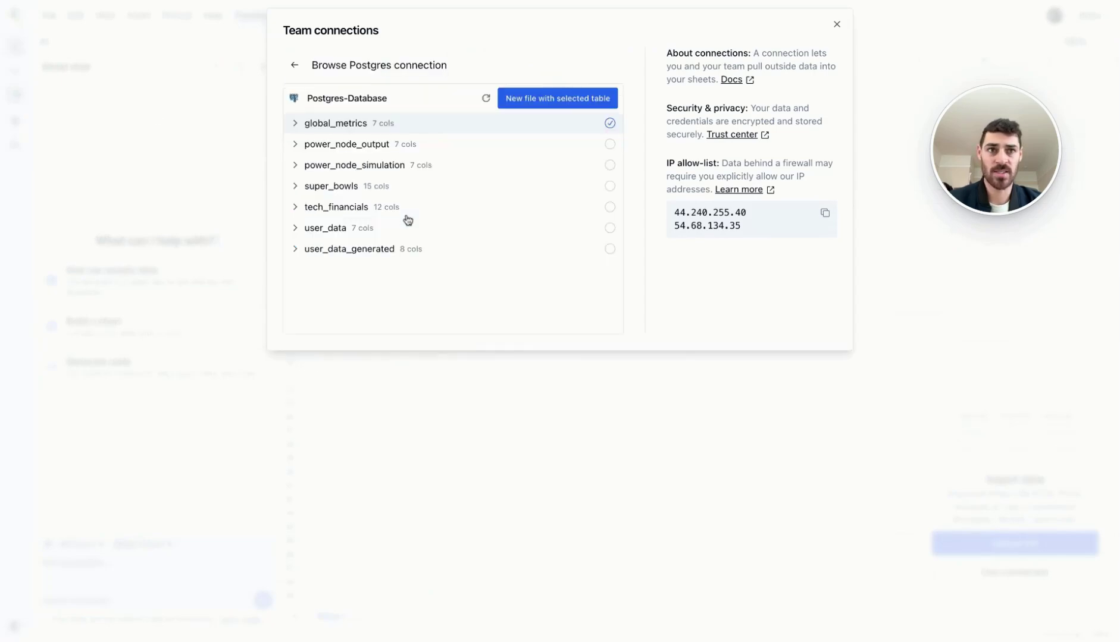
click(295, 249)
scroll(417, 227, down, 2)
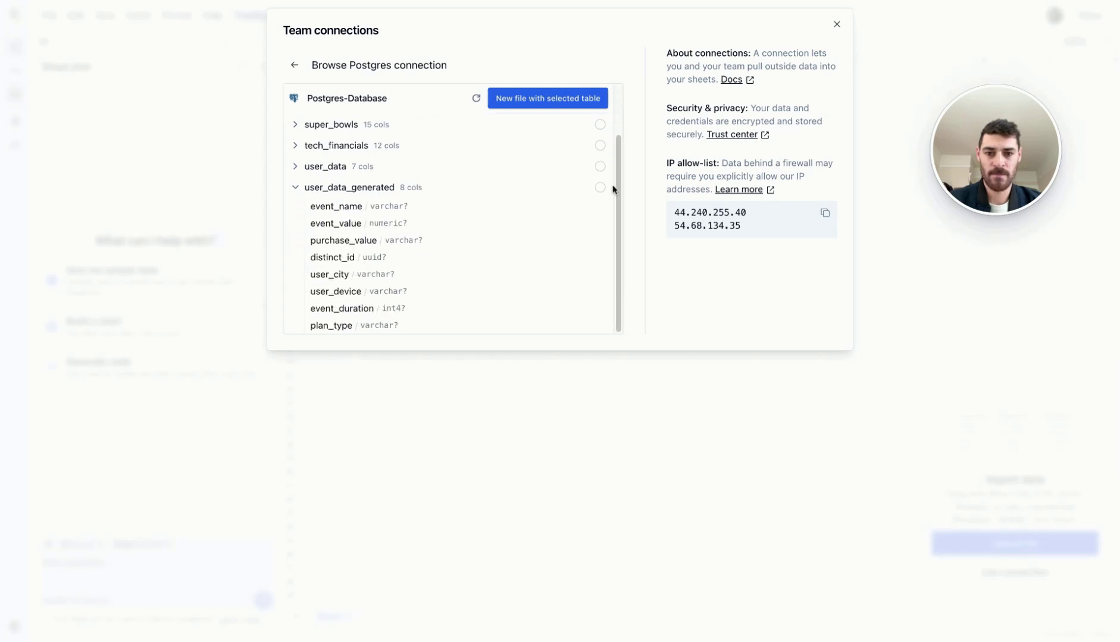
click(600, 188)
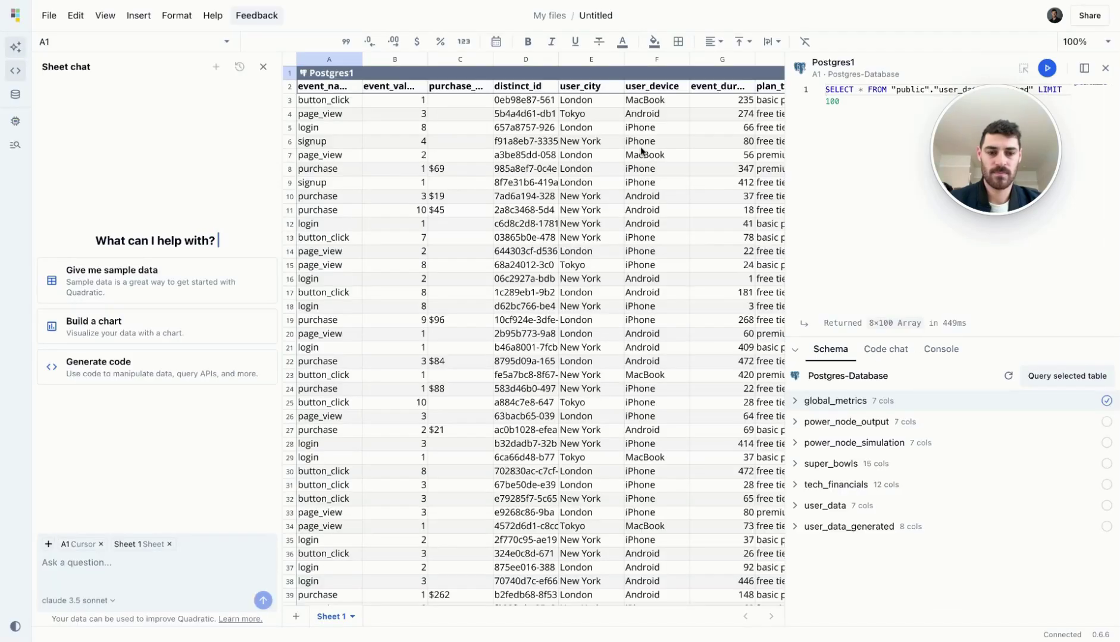
Raise the query's LIMIT from 100 to 1000 and rerun it
click(869, 102)
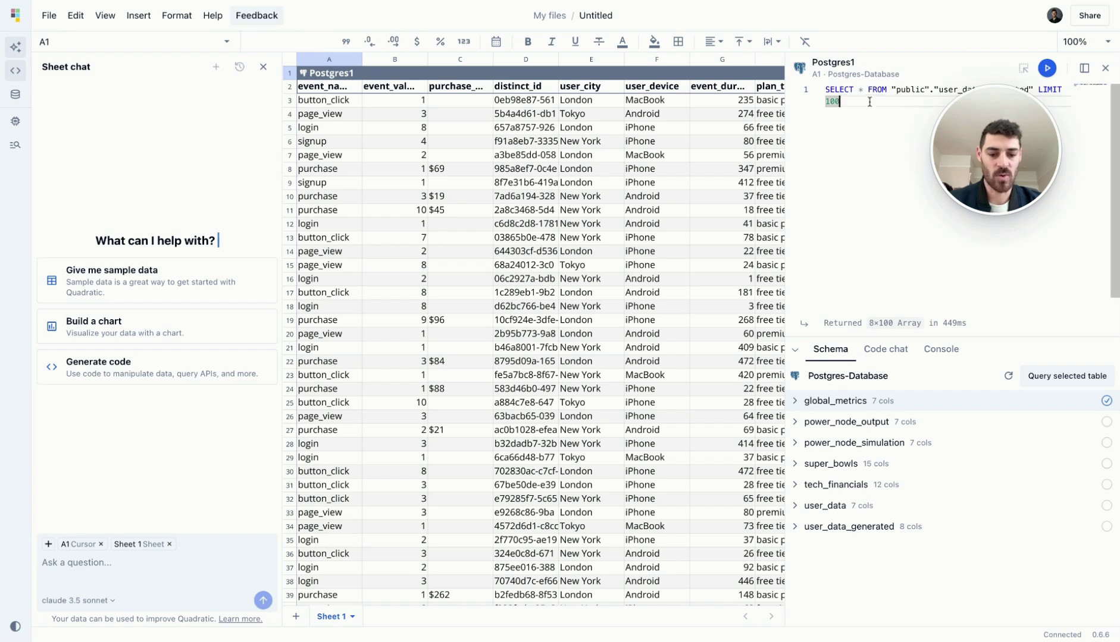
text(0)
click(1047, 69)
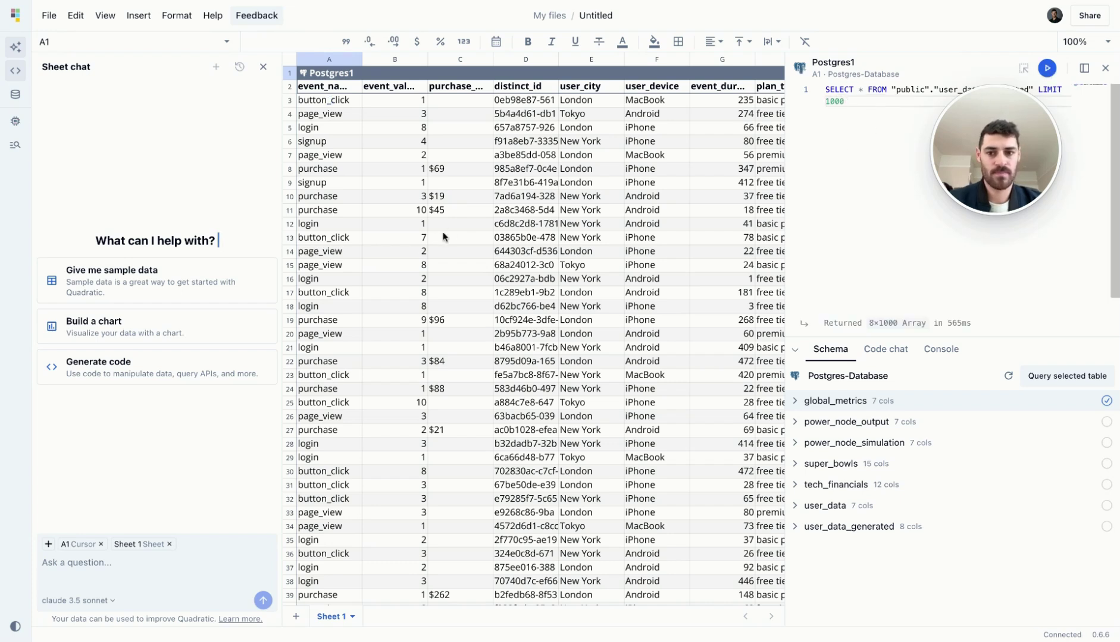
click(886, 351)
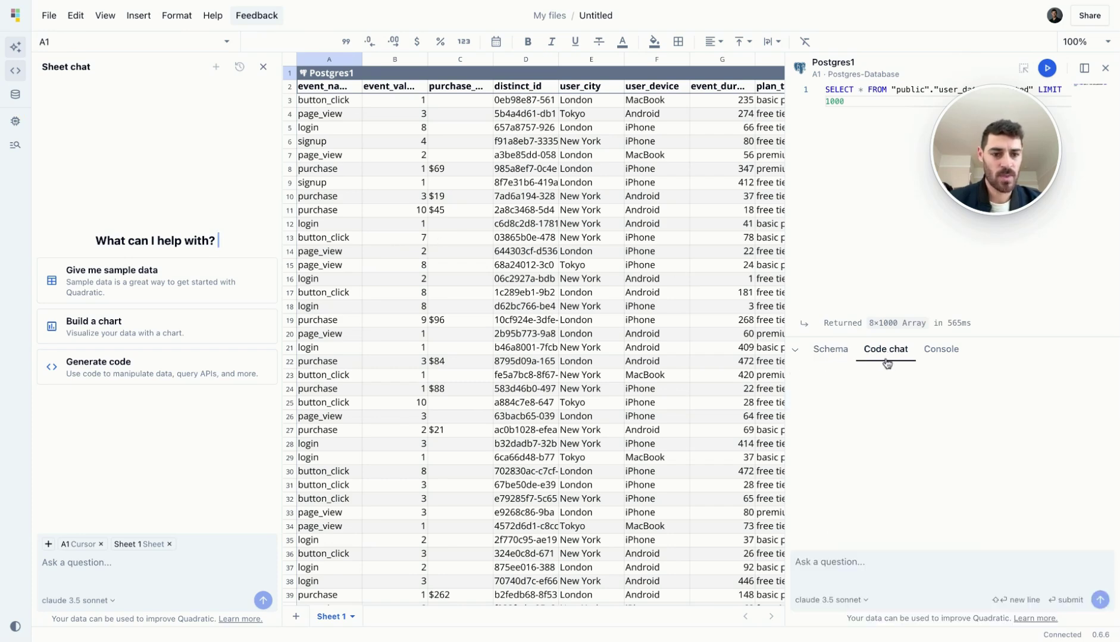
Ask the code chat to 'Filter by purchases' so the SQL returns only purchase events
click(862, 569)
text(Filter by pur)
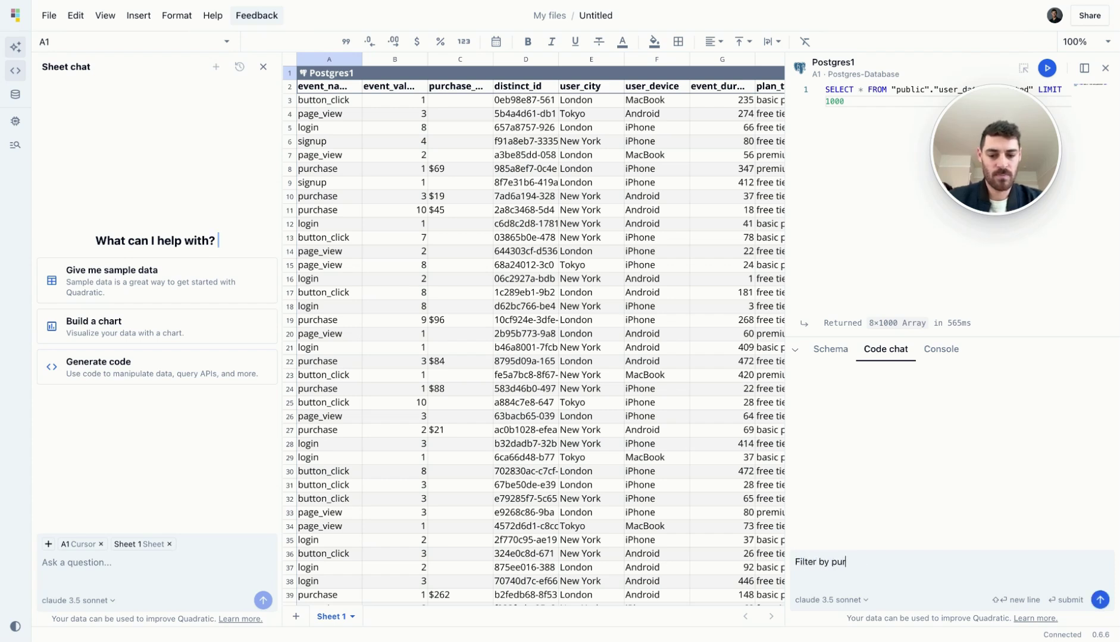
text(chases)
key(Return)
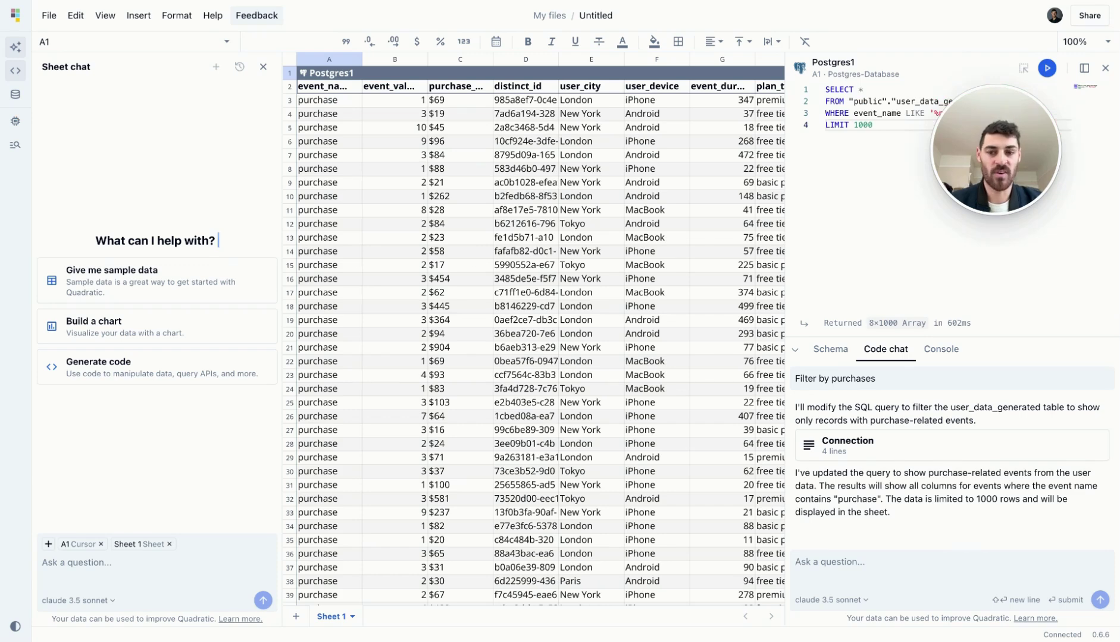
Add Sheet 2, import customers-1000.csv, and sort it by the Subscription column
click(295, 616)
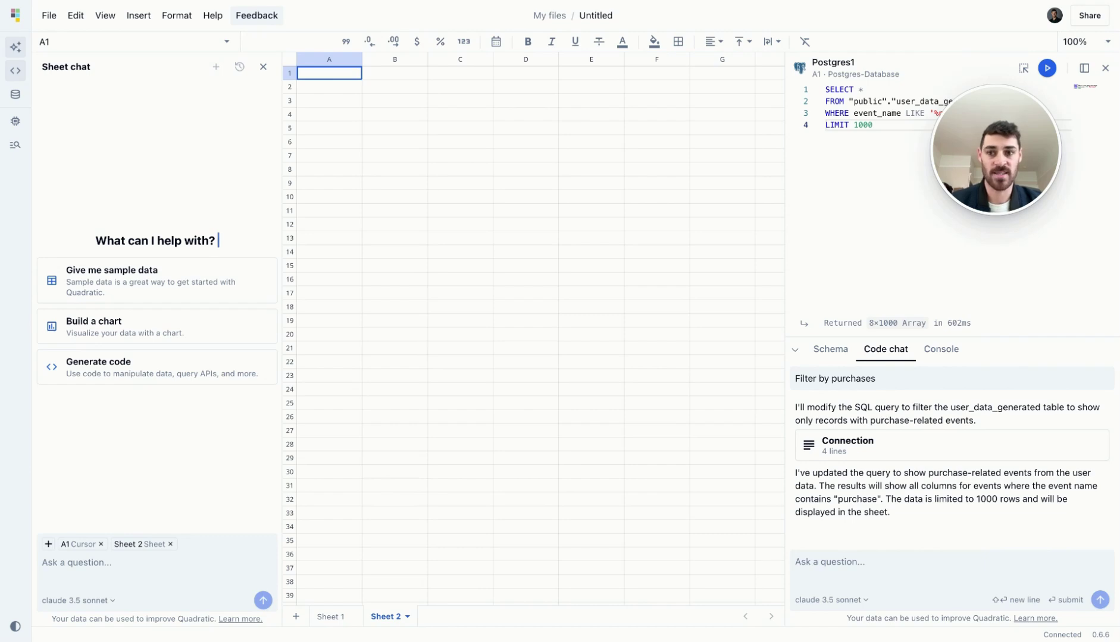
drag(0, 238, 404, 132)
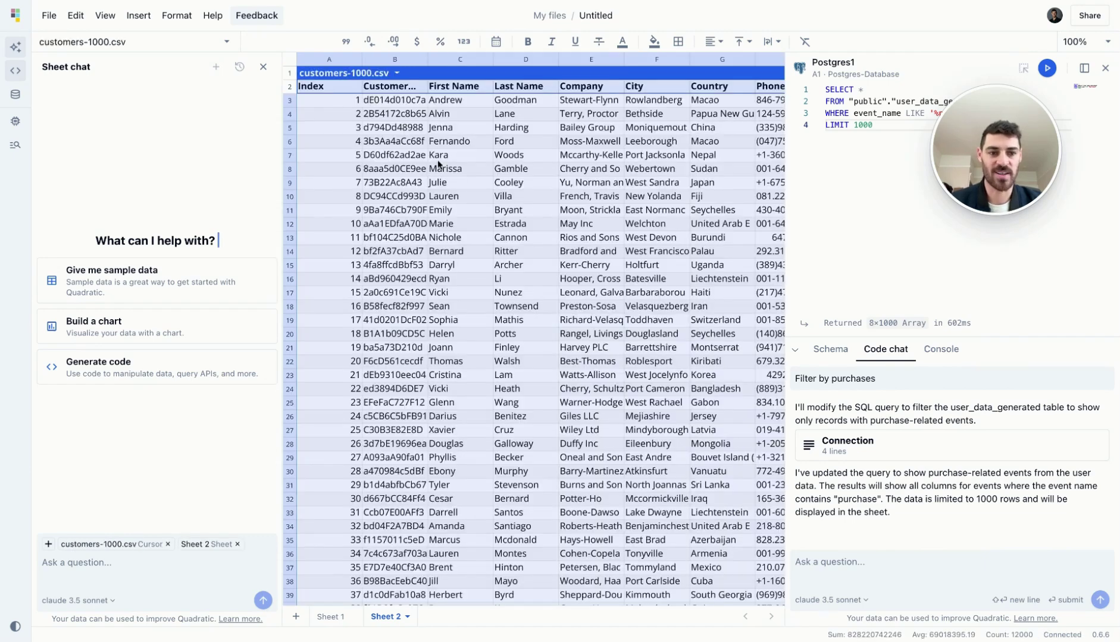
scroll(463, 123, right, 3)
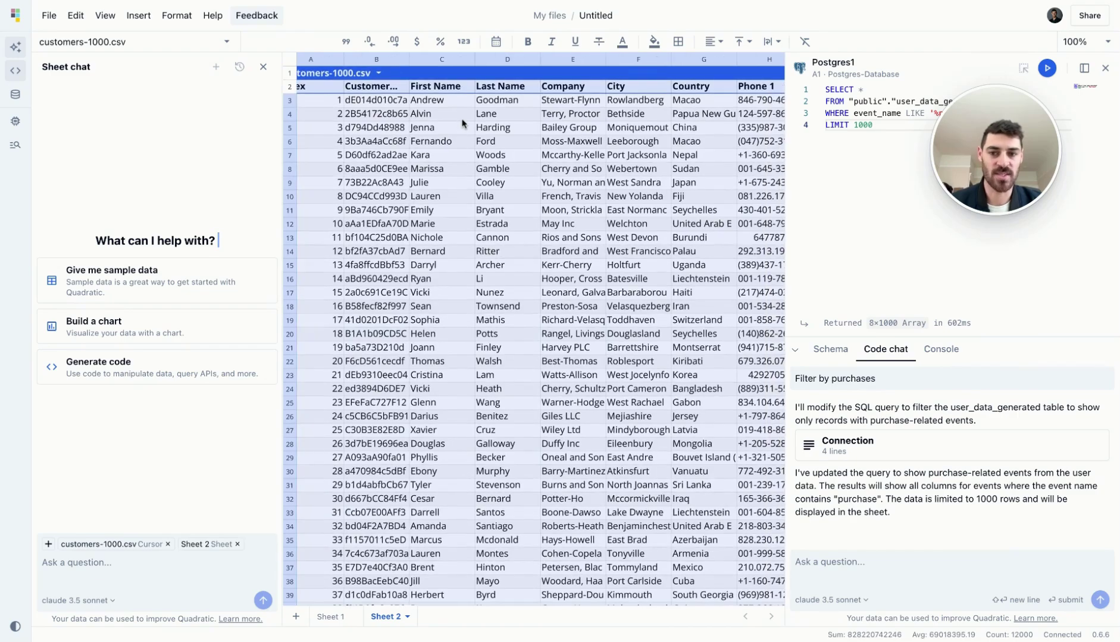
scroll(463, 123, right, 5)
click(675, 113)
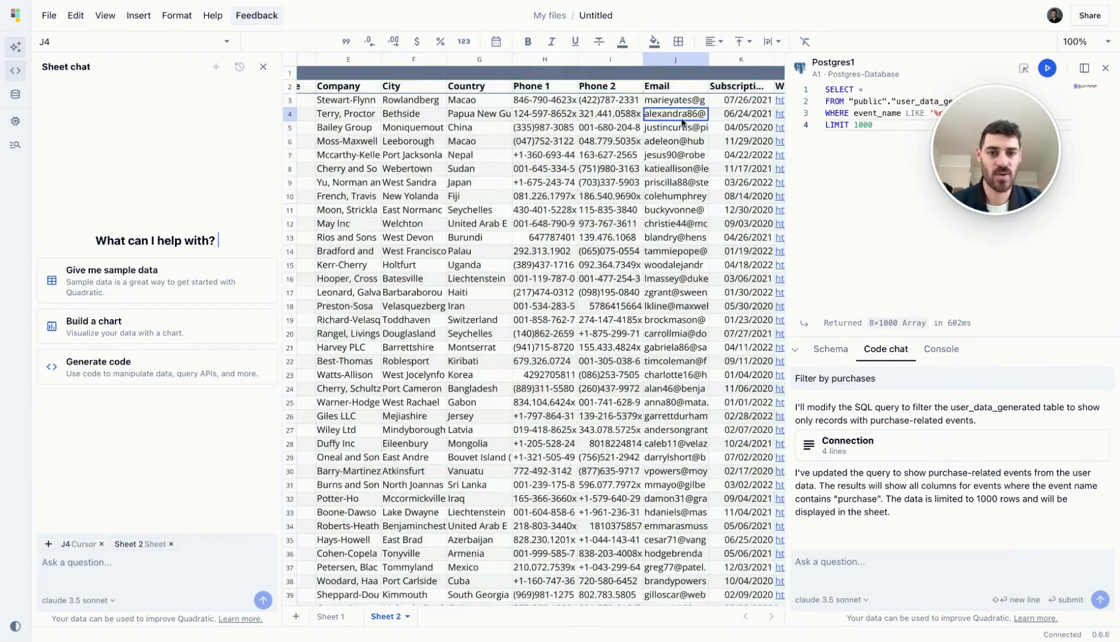
click(770, 90)
click(770, 91)
scroll(714, 237, left, 10)
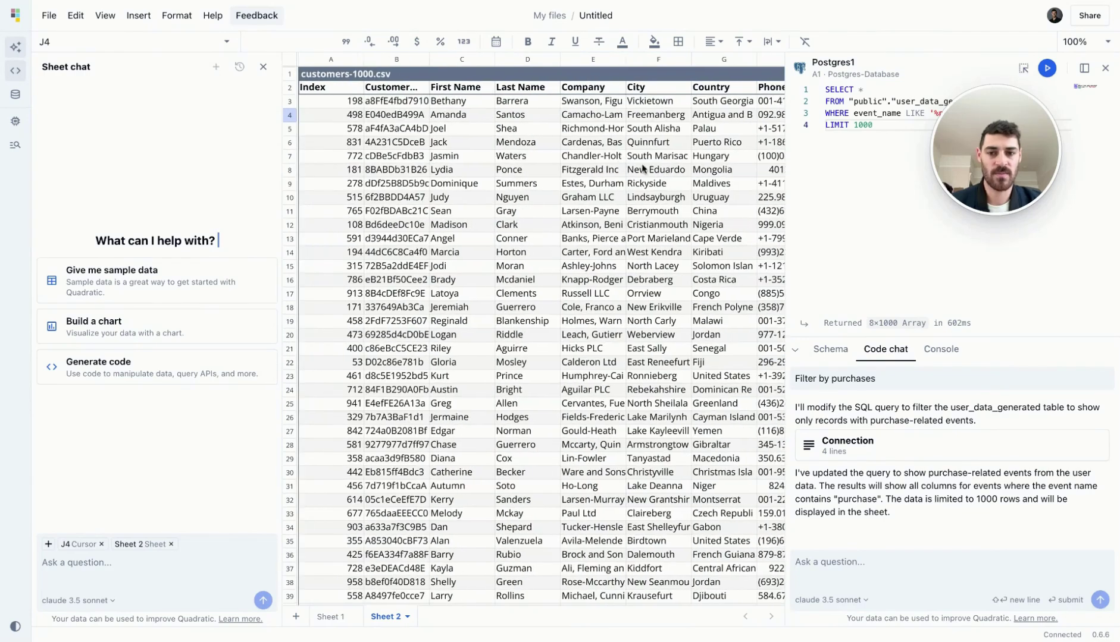
Select the customers table and its Customer Id column, then add Sheet 3
click(411, 74)
click(374, 87)
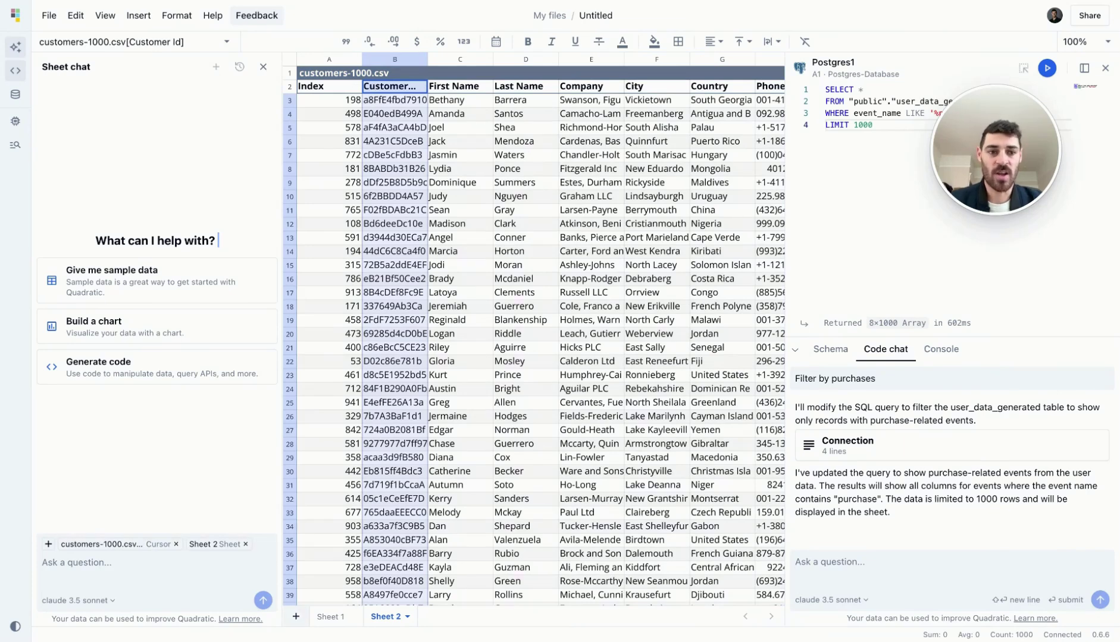
click(296, 617)
Generate sample employee_data and total its salaries in D11 with =sum(employee_data[Salary])
click(154, 297)
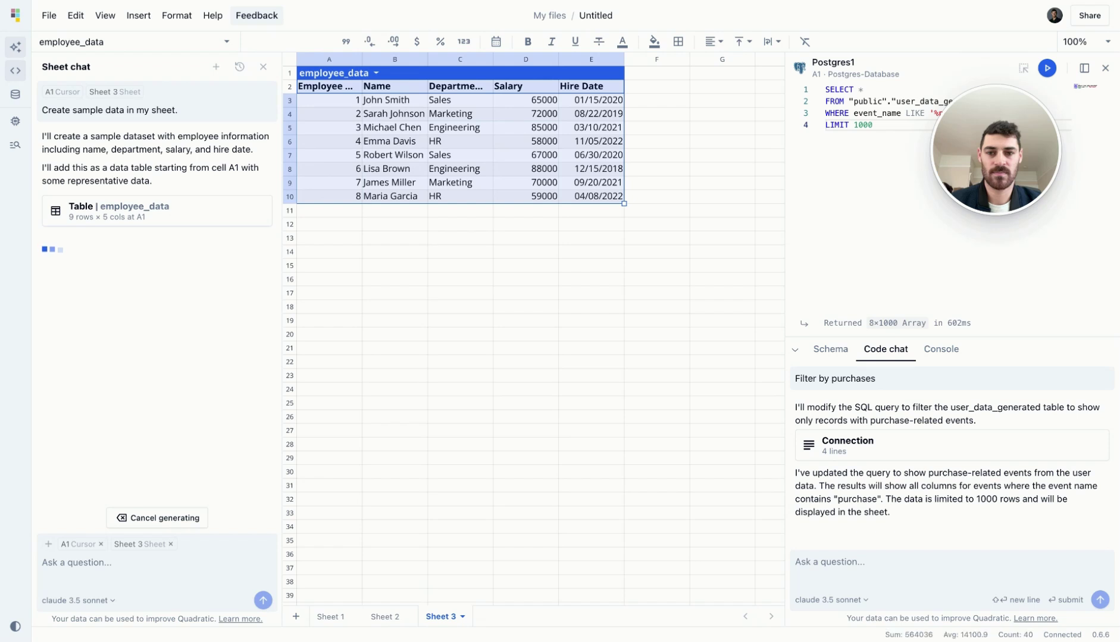
click(542, 216)
text(=)
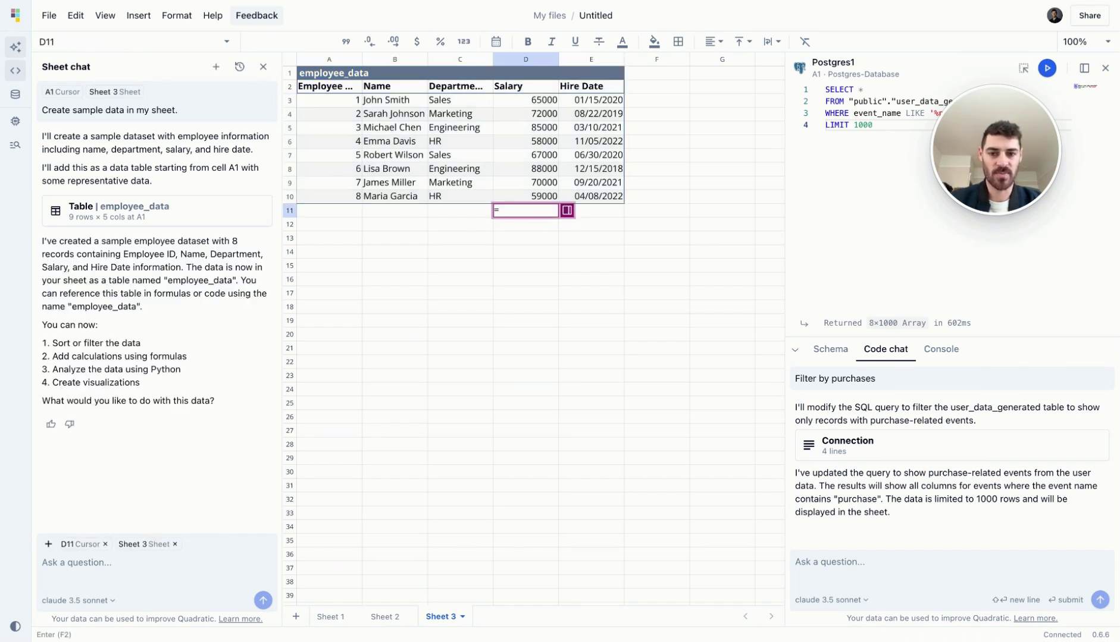
text(sum()
click(531, 89)
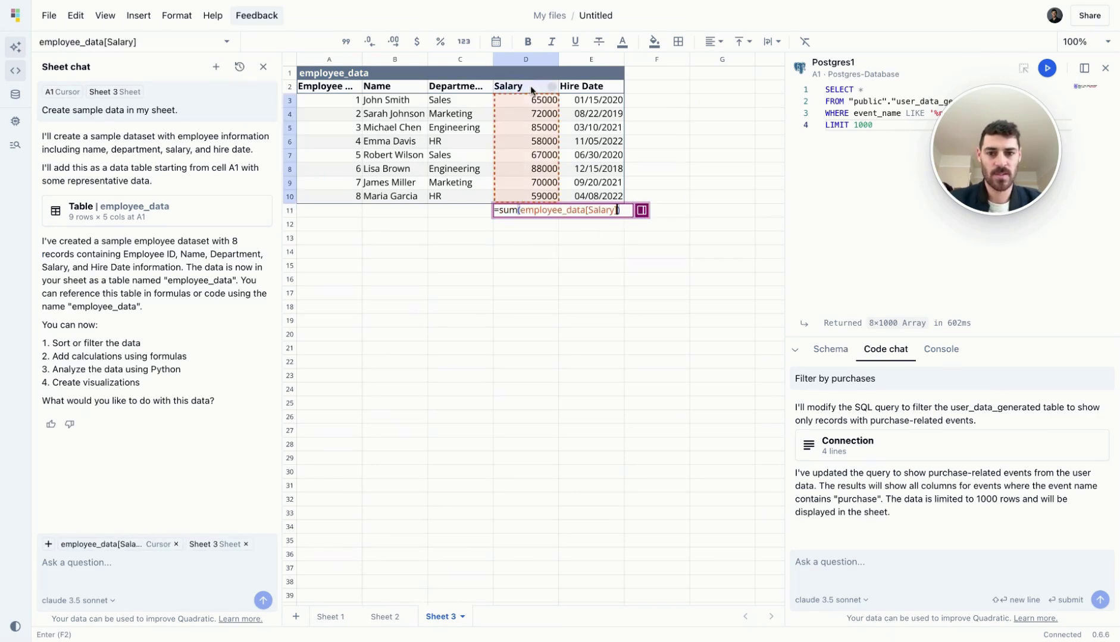
key(Return)
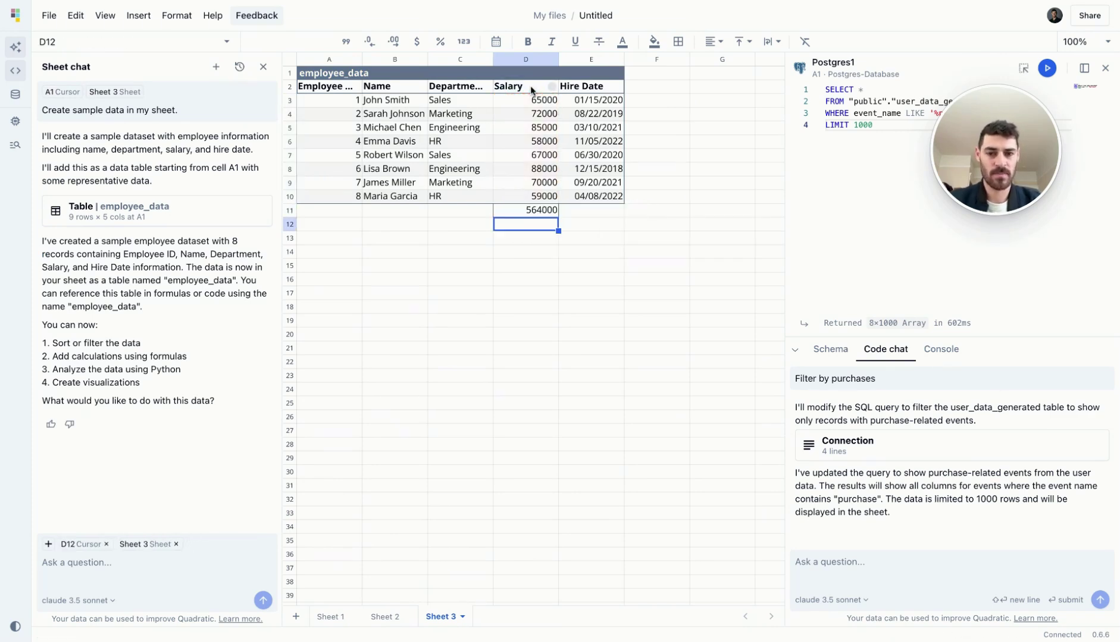
Clear the 564000 total from D11 and make D11 a Python cell
click(551, 212)
key(Delete)
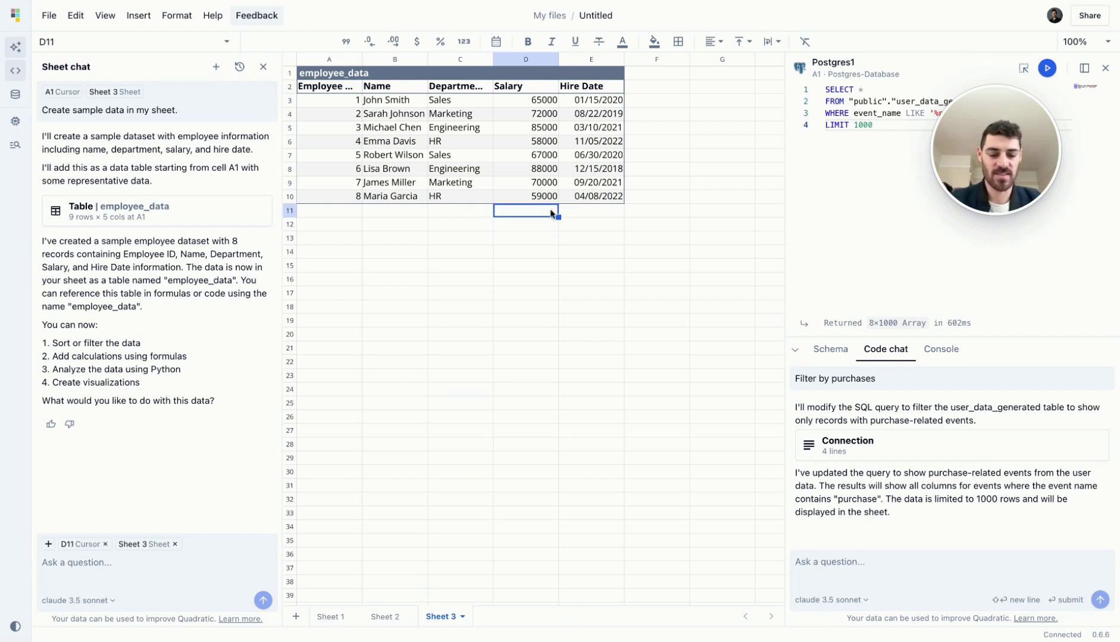
key(slash)
click(552, 74)
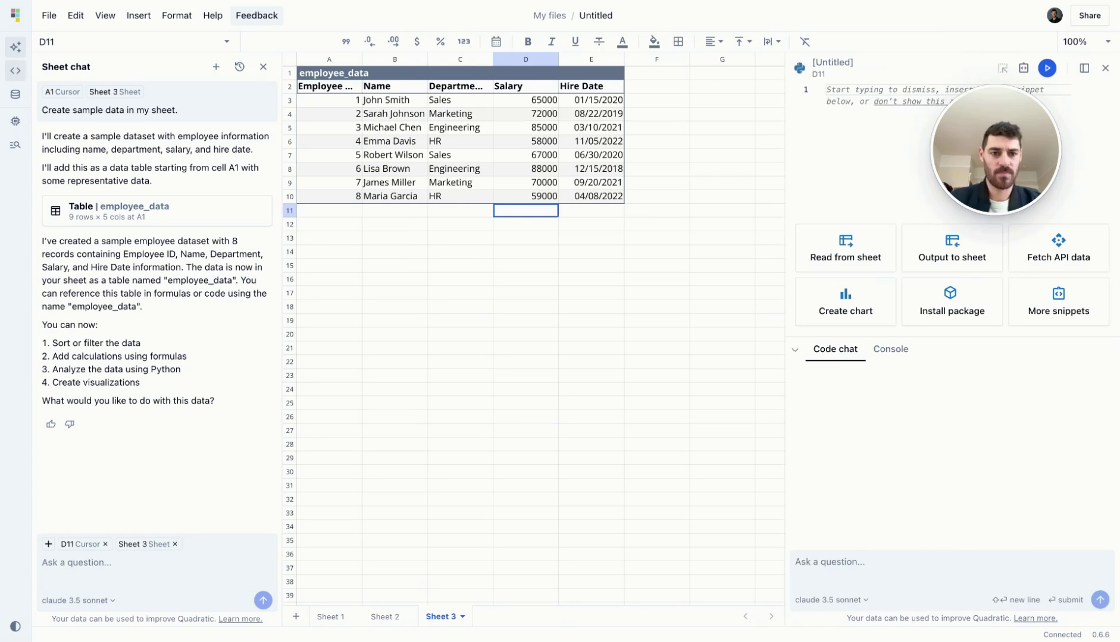
Enter 'average of engineering' in D11's Python cell, run it, and accept the AI fix returning 86500
text(average of engineering)
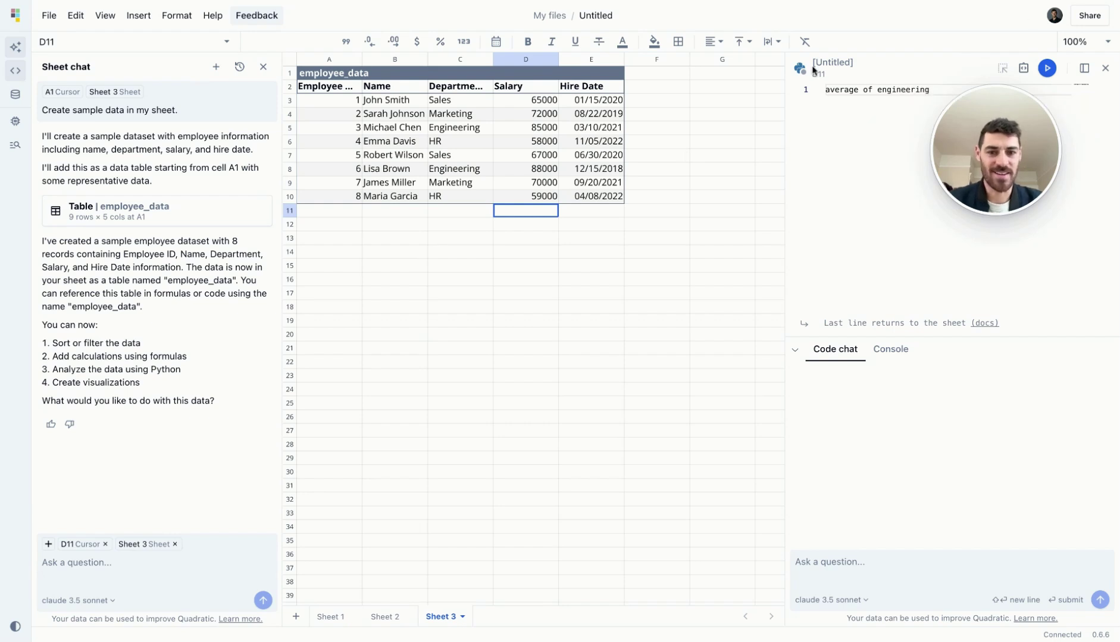
click(1047, 68)
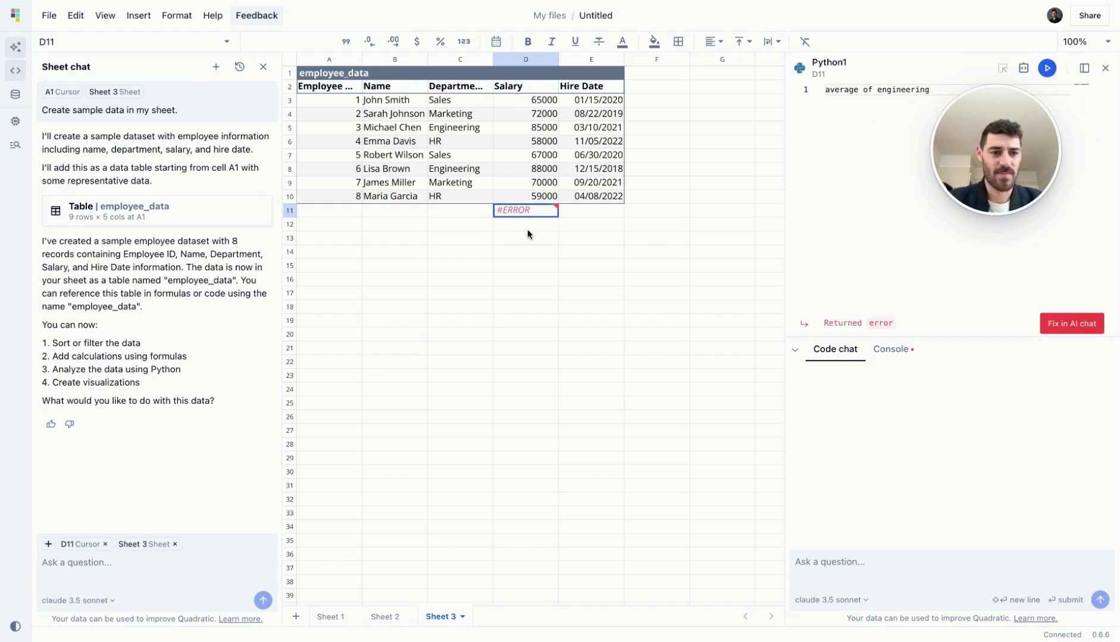
click(1060, 327)
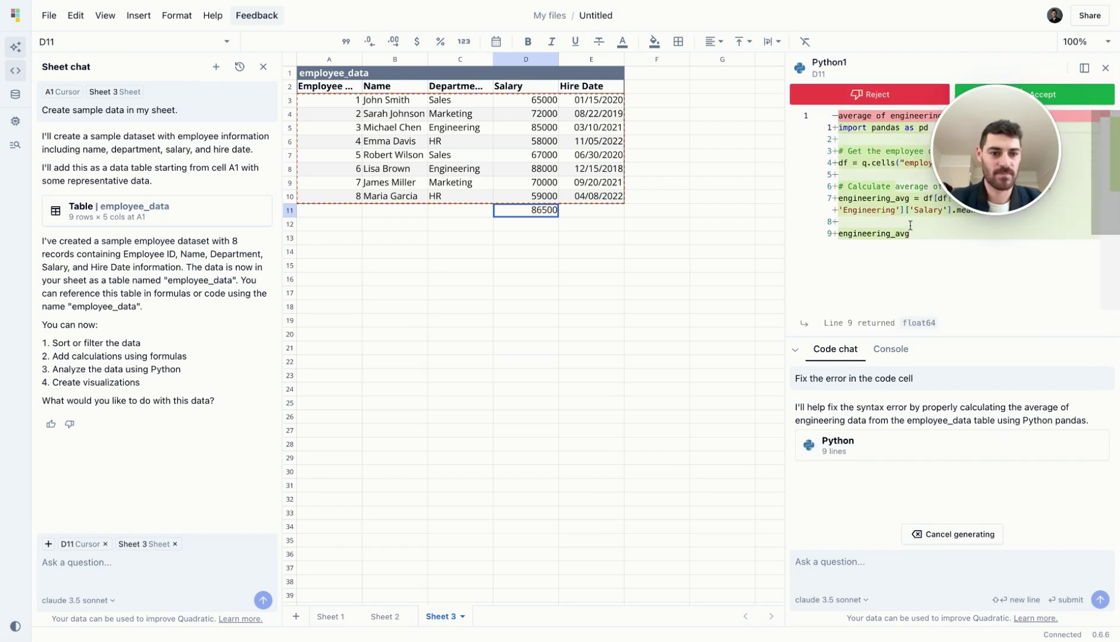
click(1047, 94)
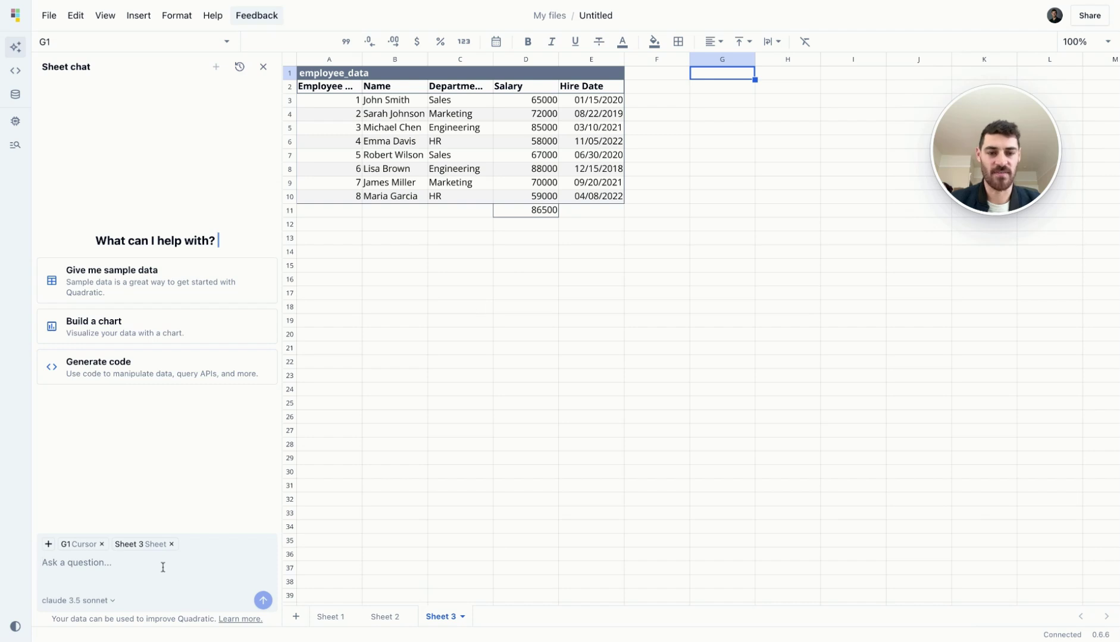
Ask sheet chat to 'Plot the average salary by department', then view the G1 chart's Python code
text(Pl)
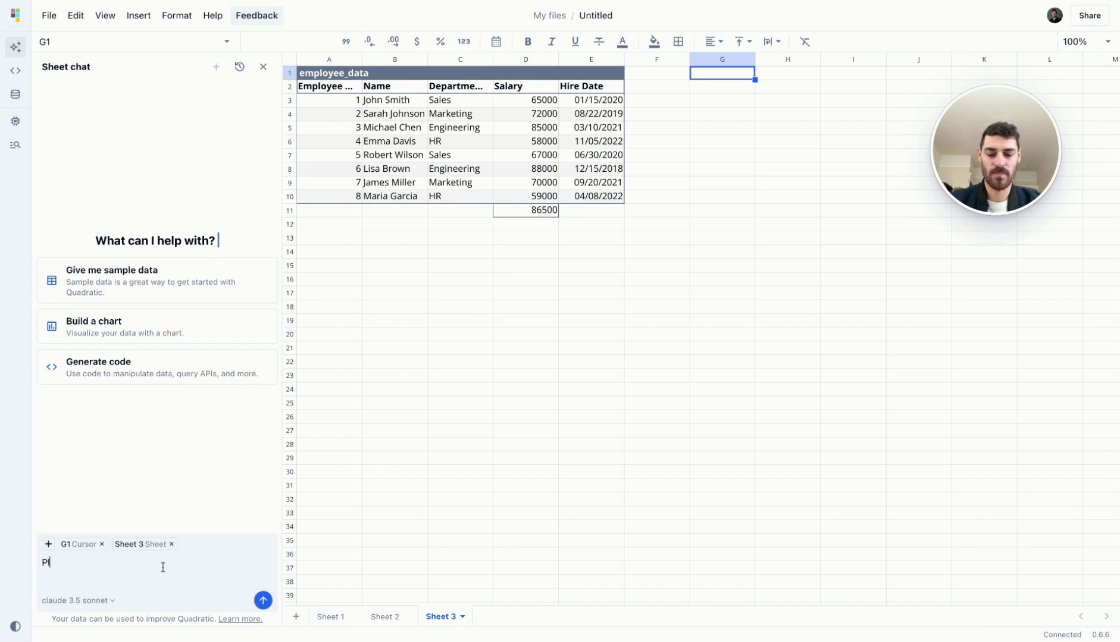
text(ot the average salar)
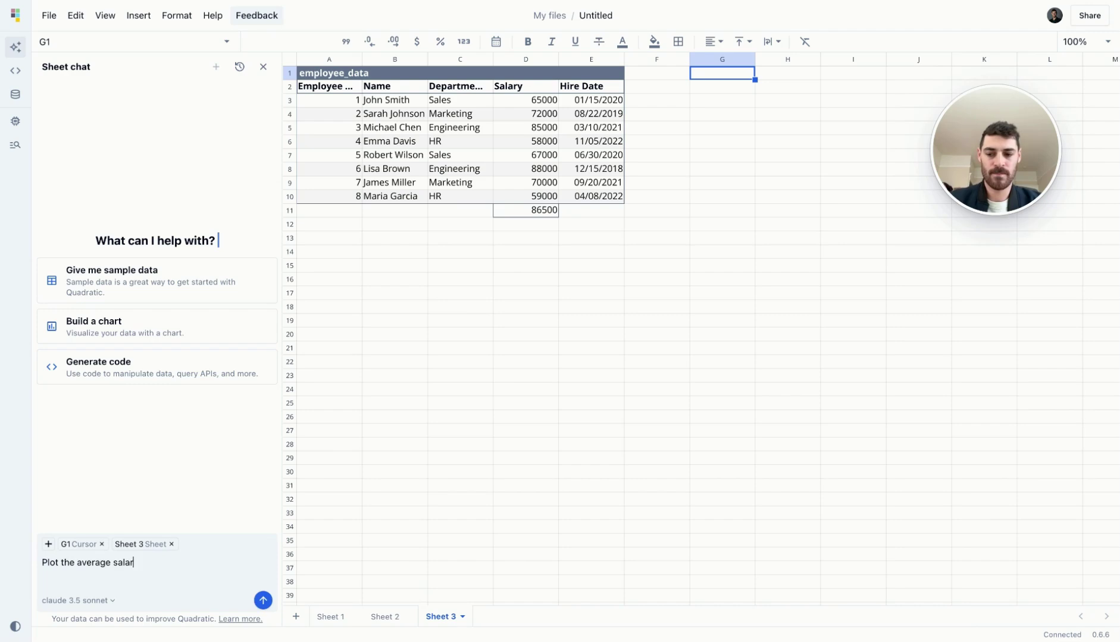
text(y by department)
key(Return)
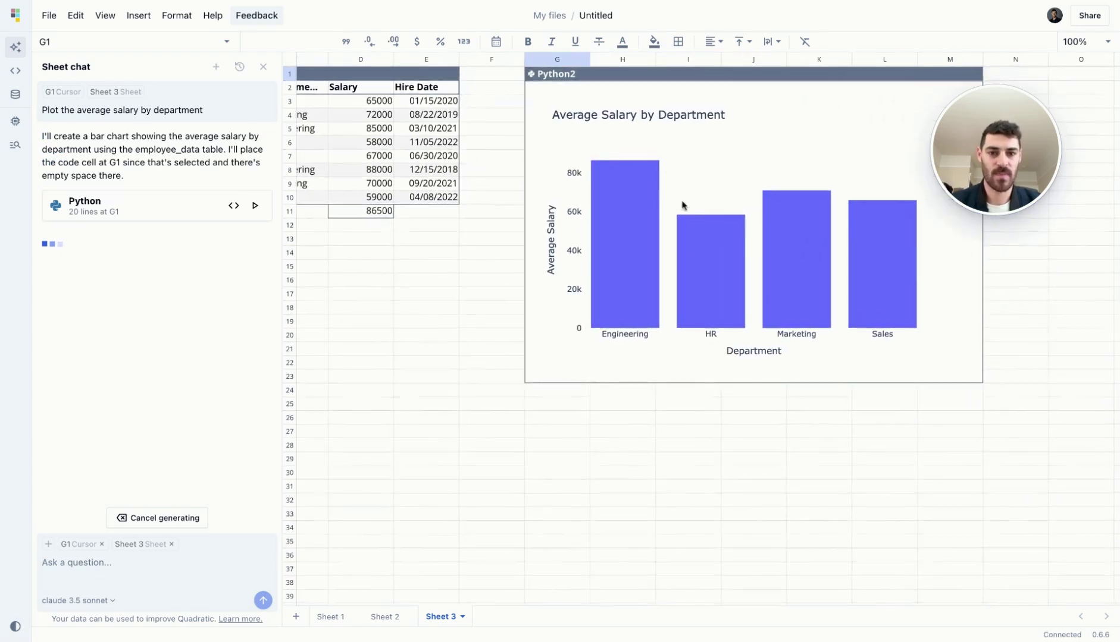
right_click(586, 82)
click(638, 220)
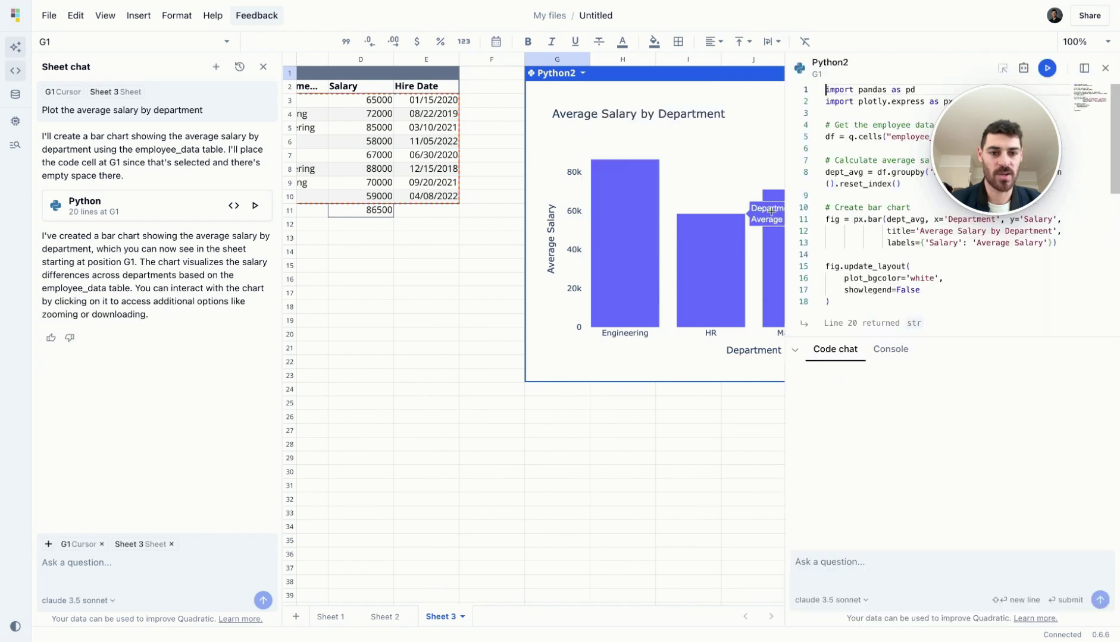
scroll(863, 171, down, 5)
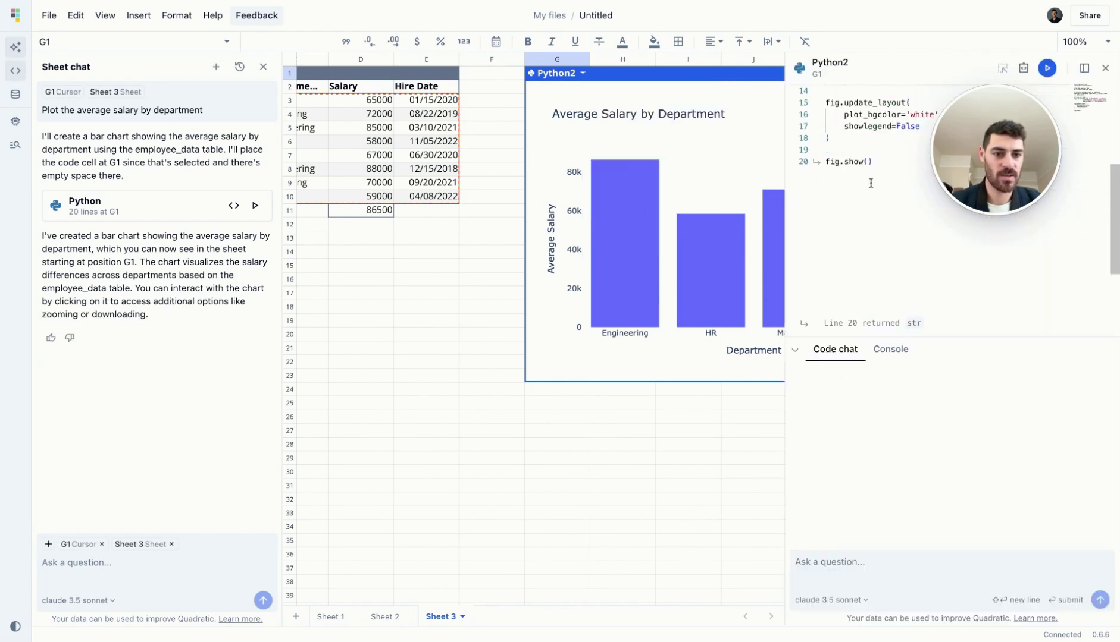
scroll(864, 170, up, 5)
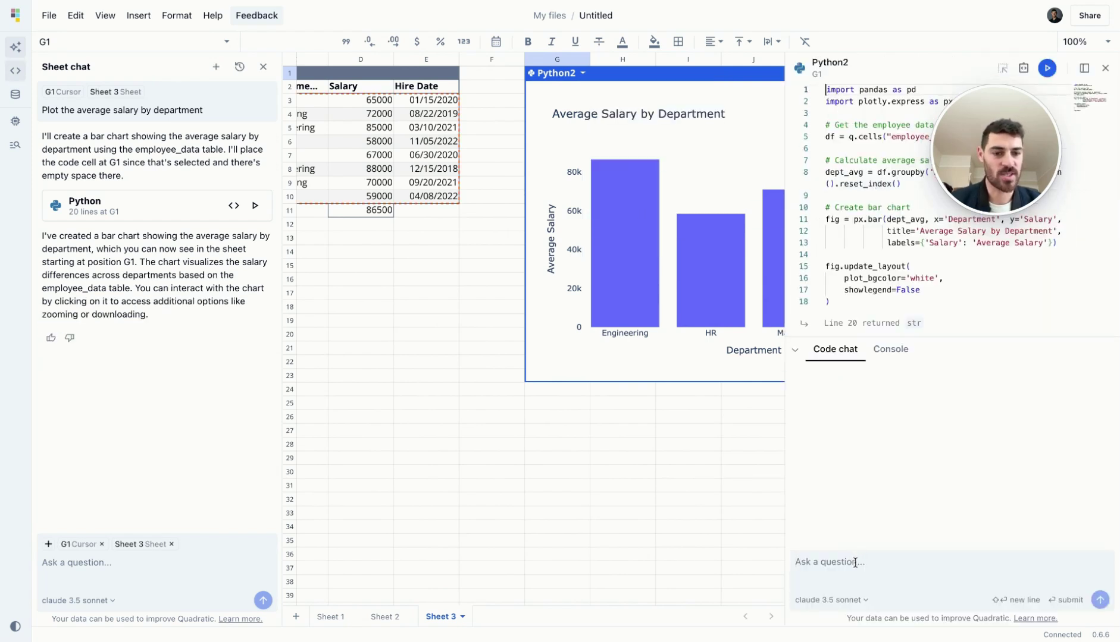
scroll(666, 405, right, 3)
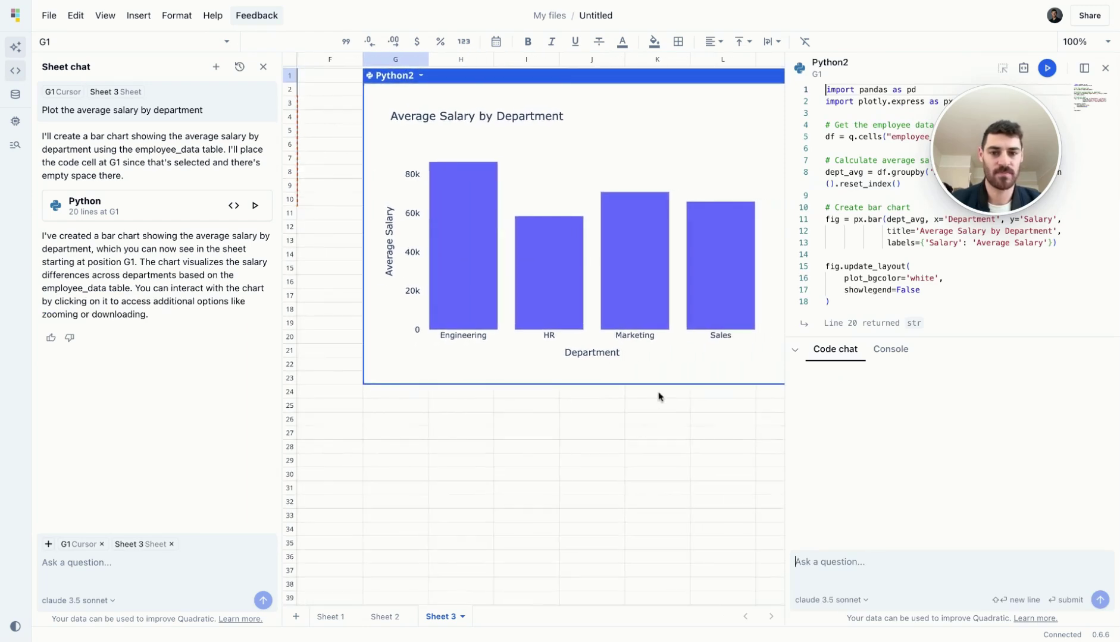
Ask code chat to 'Sort descending' and accept it, ordering bars Engineering, Marketing, Sales, HR
click(862, 546)
text(Sort )
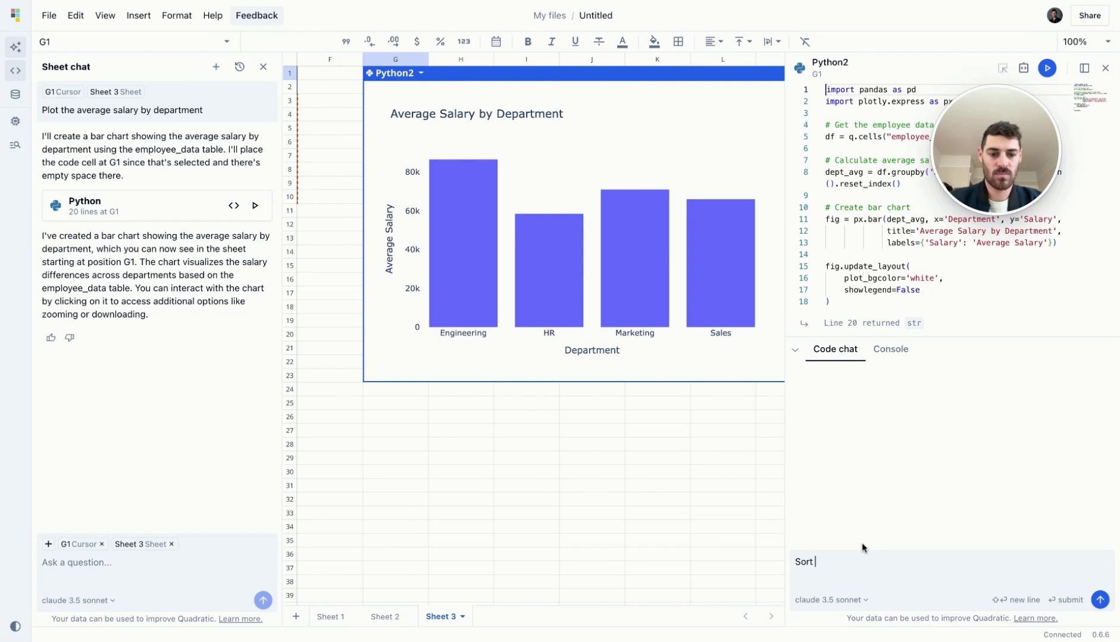
text(descending)
key(Return)
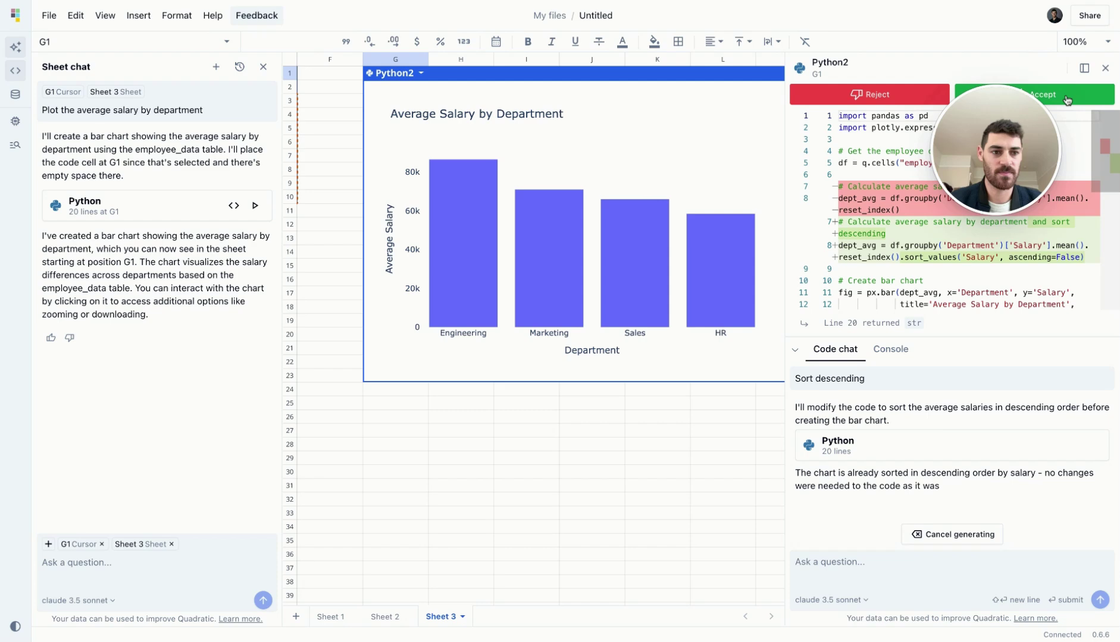
click(1065, 97)
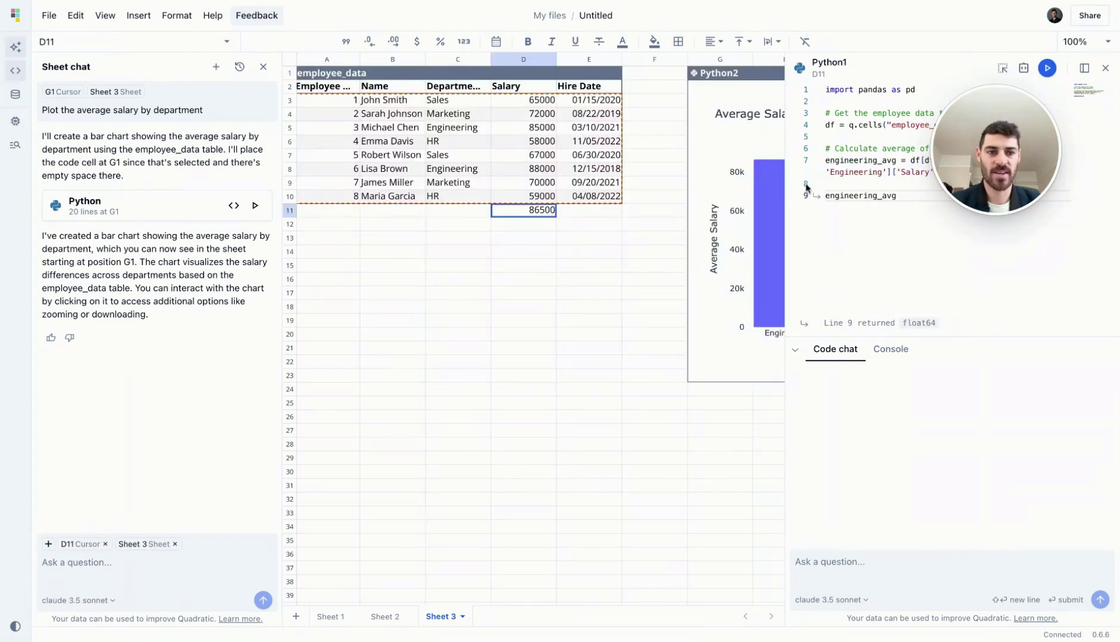
click(1104, 68)
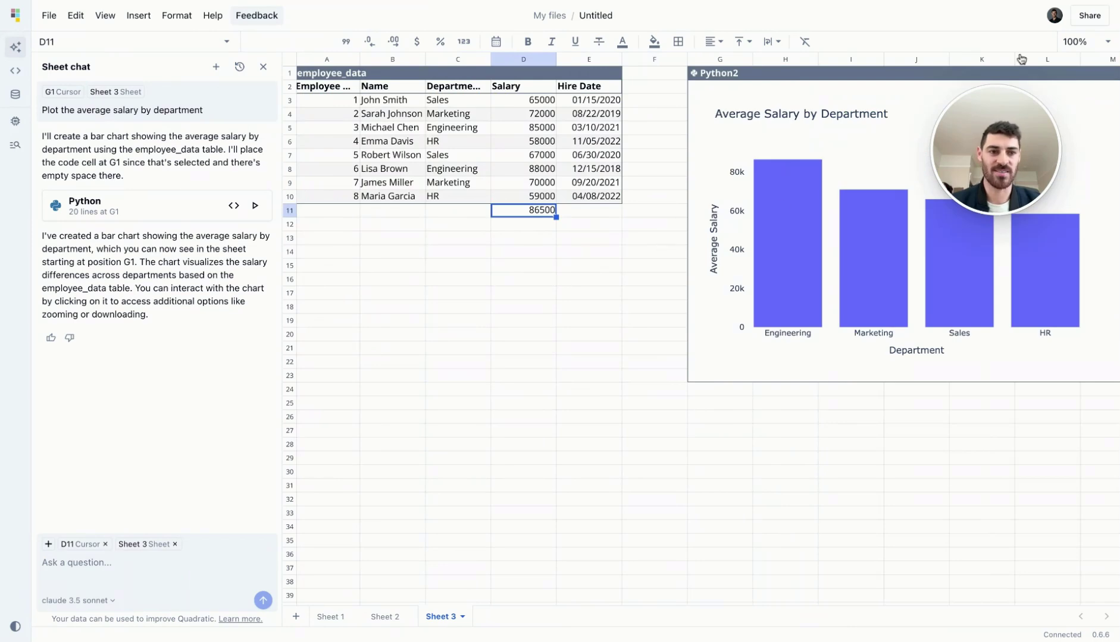
click(1090, 15)
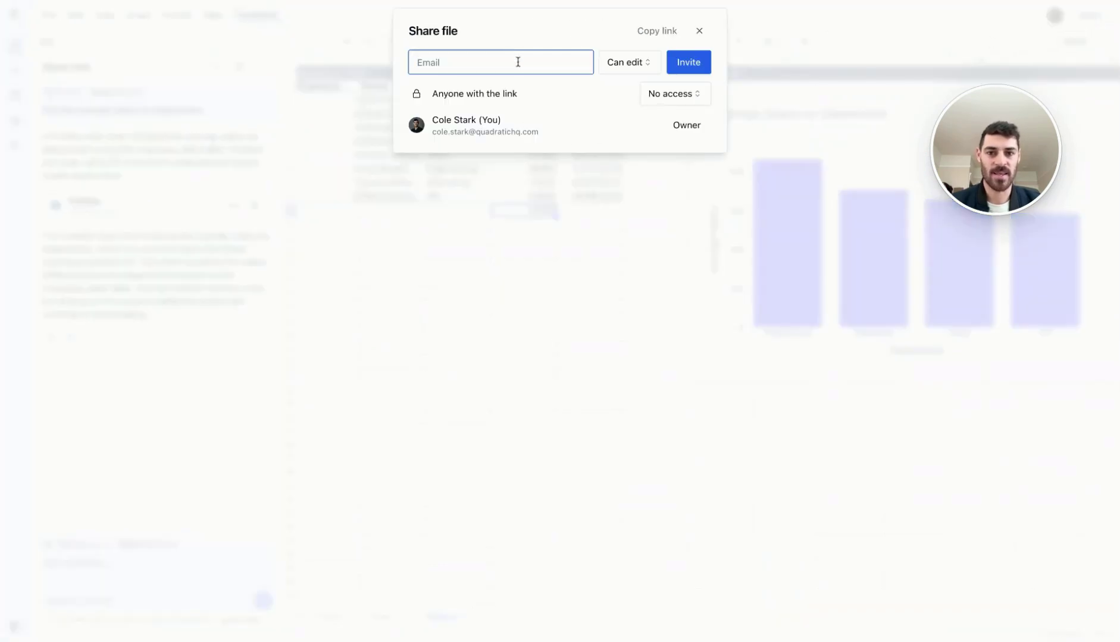
click(680, 94)
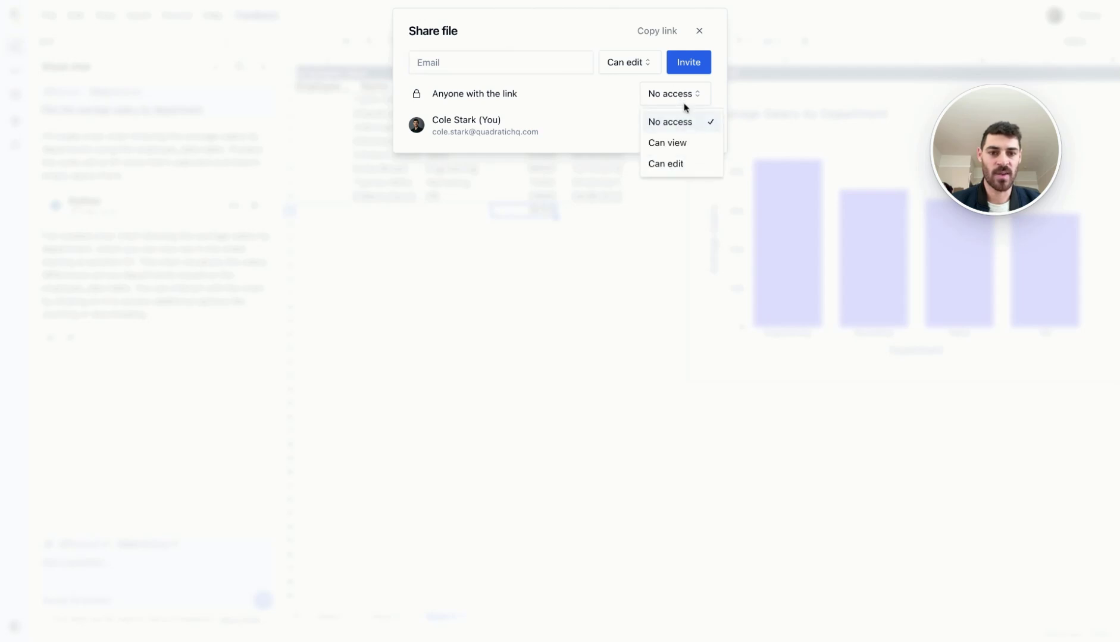
click(700, 32)
click(700, 33)
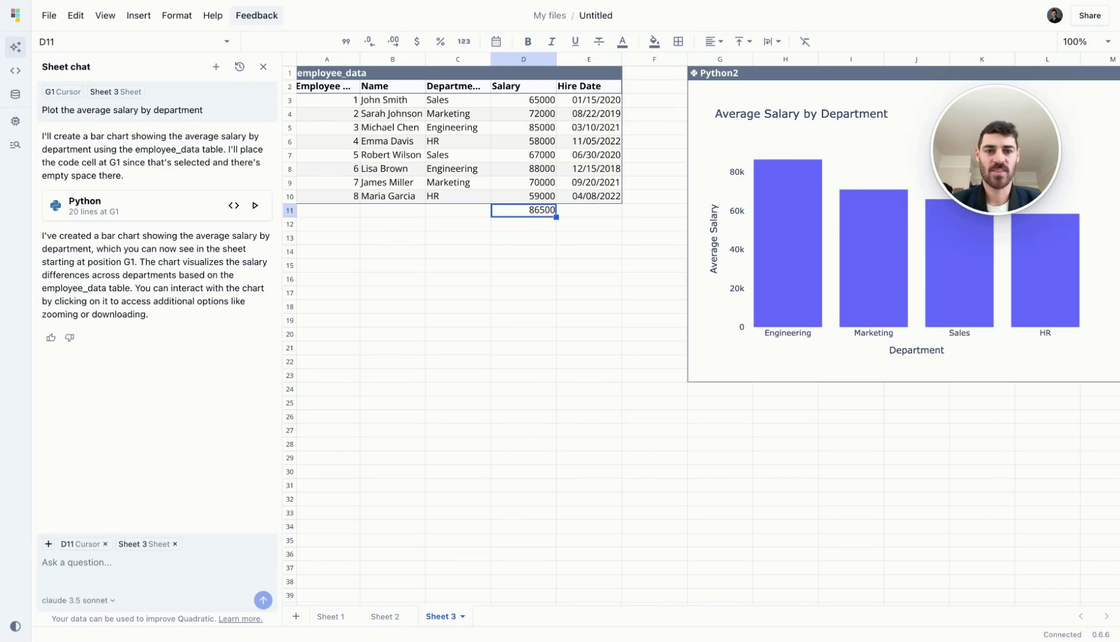